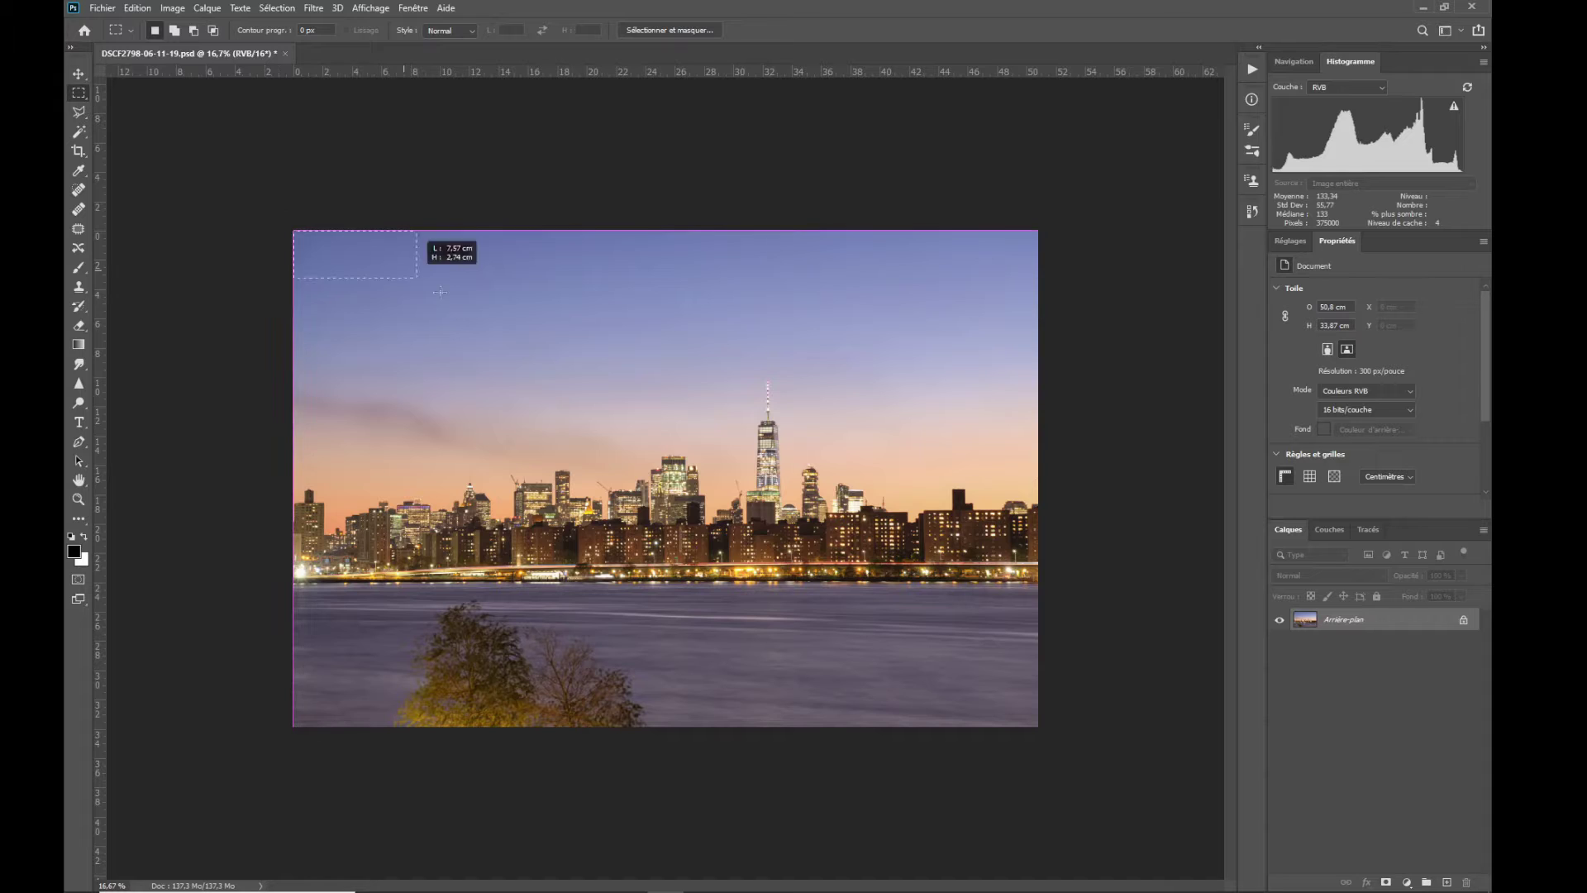
Copy the sky and skyline down to the waterline onto a new layer and name it Reflet
{"action": "left_click_drag", "start_coordinate": [943, 497], "coordinate": [1145, 578]}
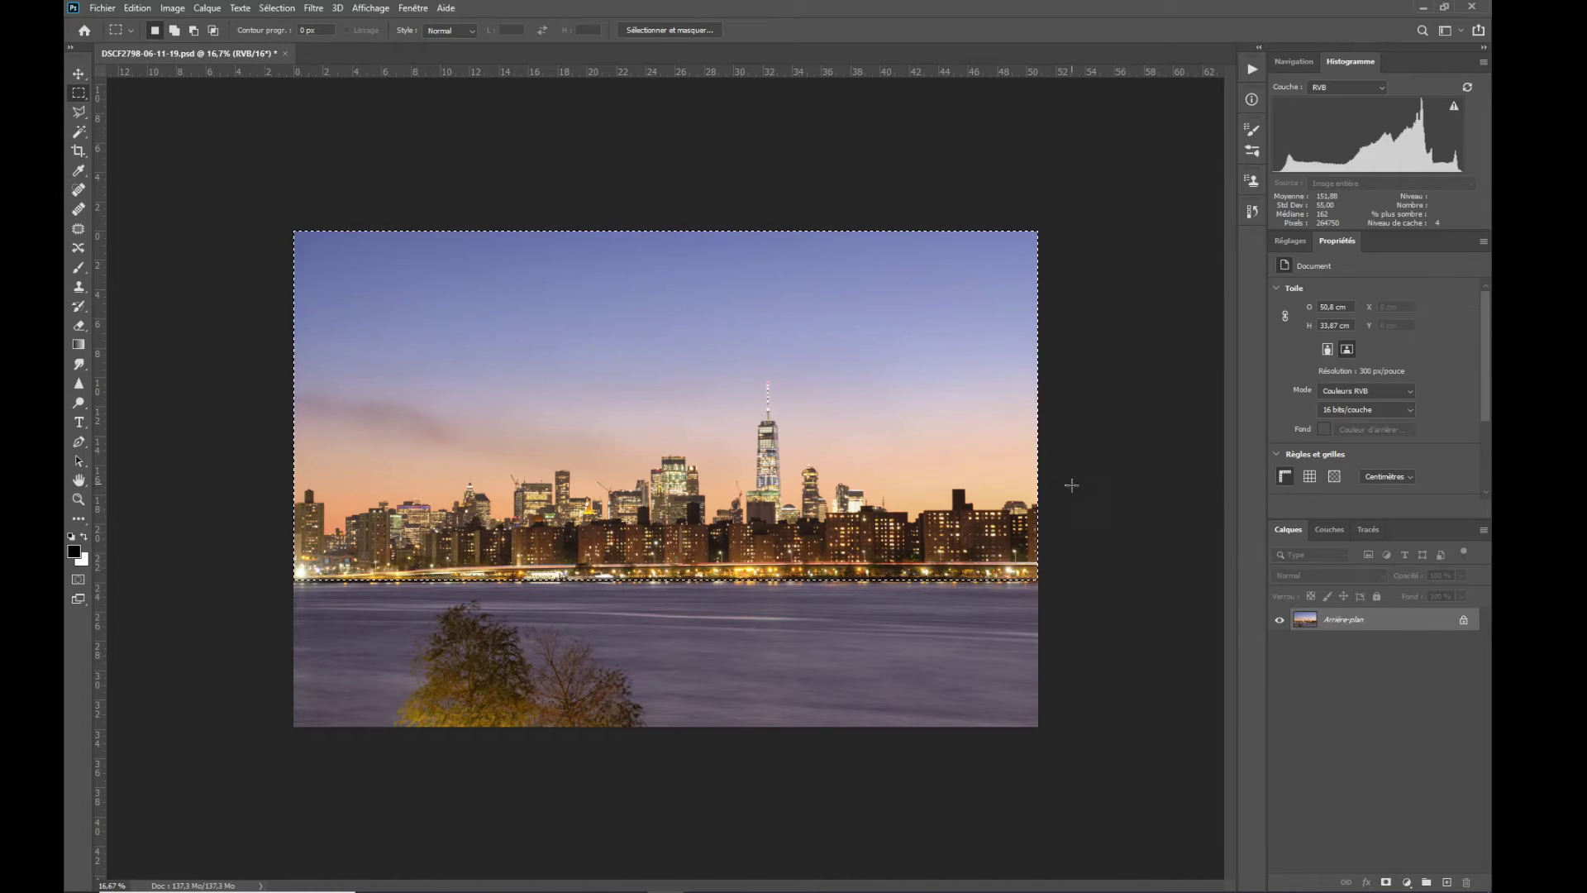
{"action": "key", "text": "ctrl+c"}
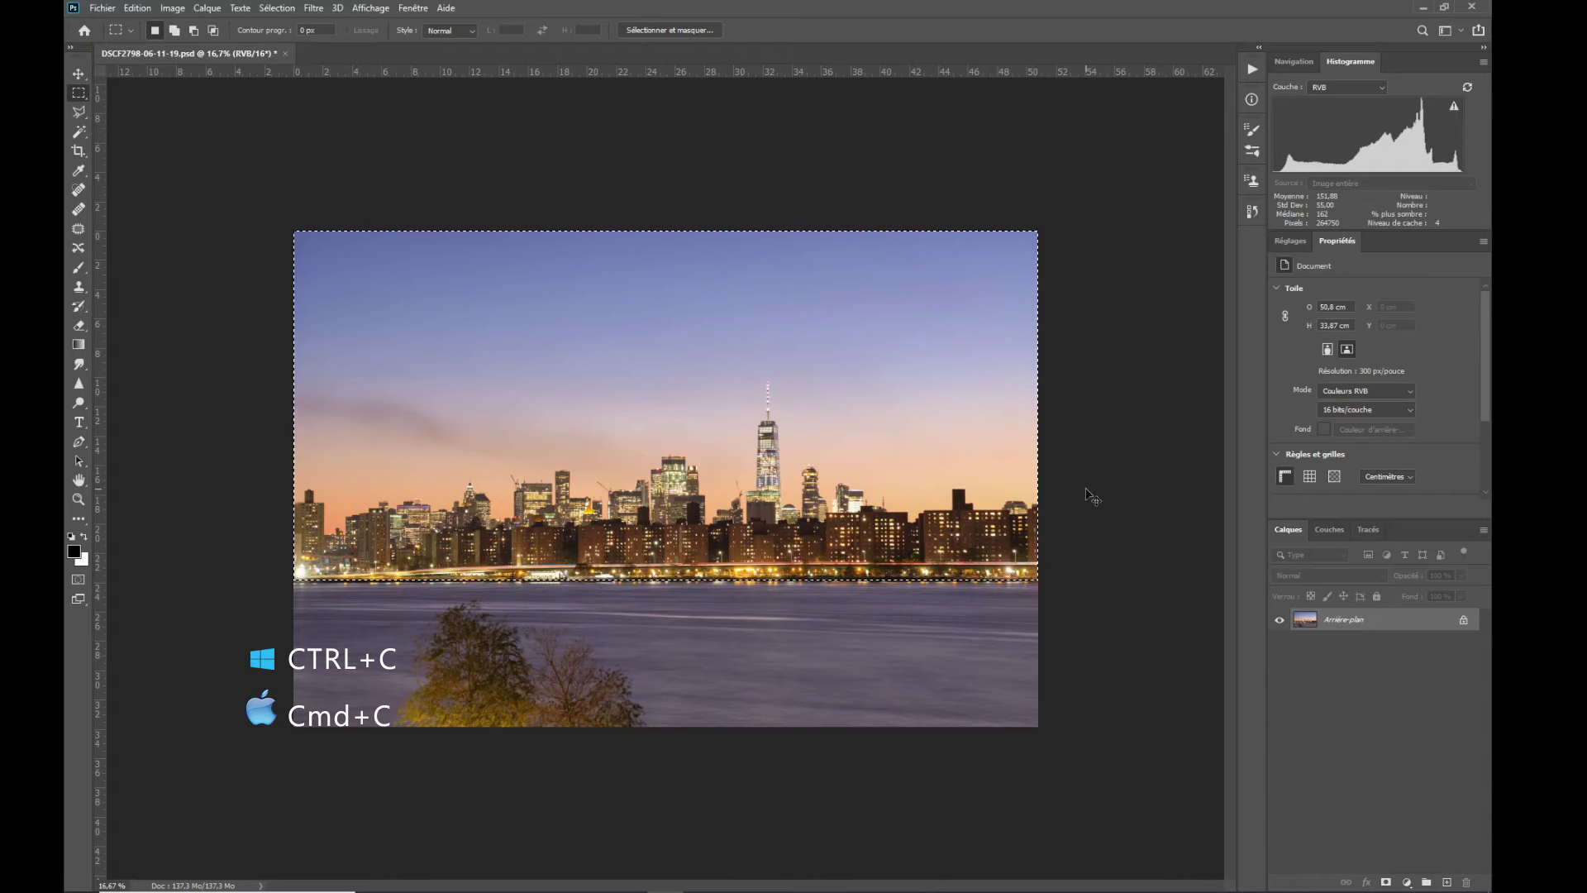
{"action": "key", "text": "ctrl+v"}
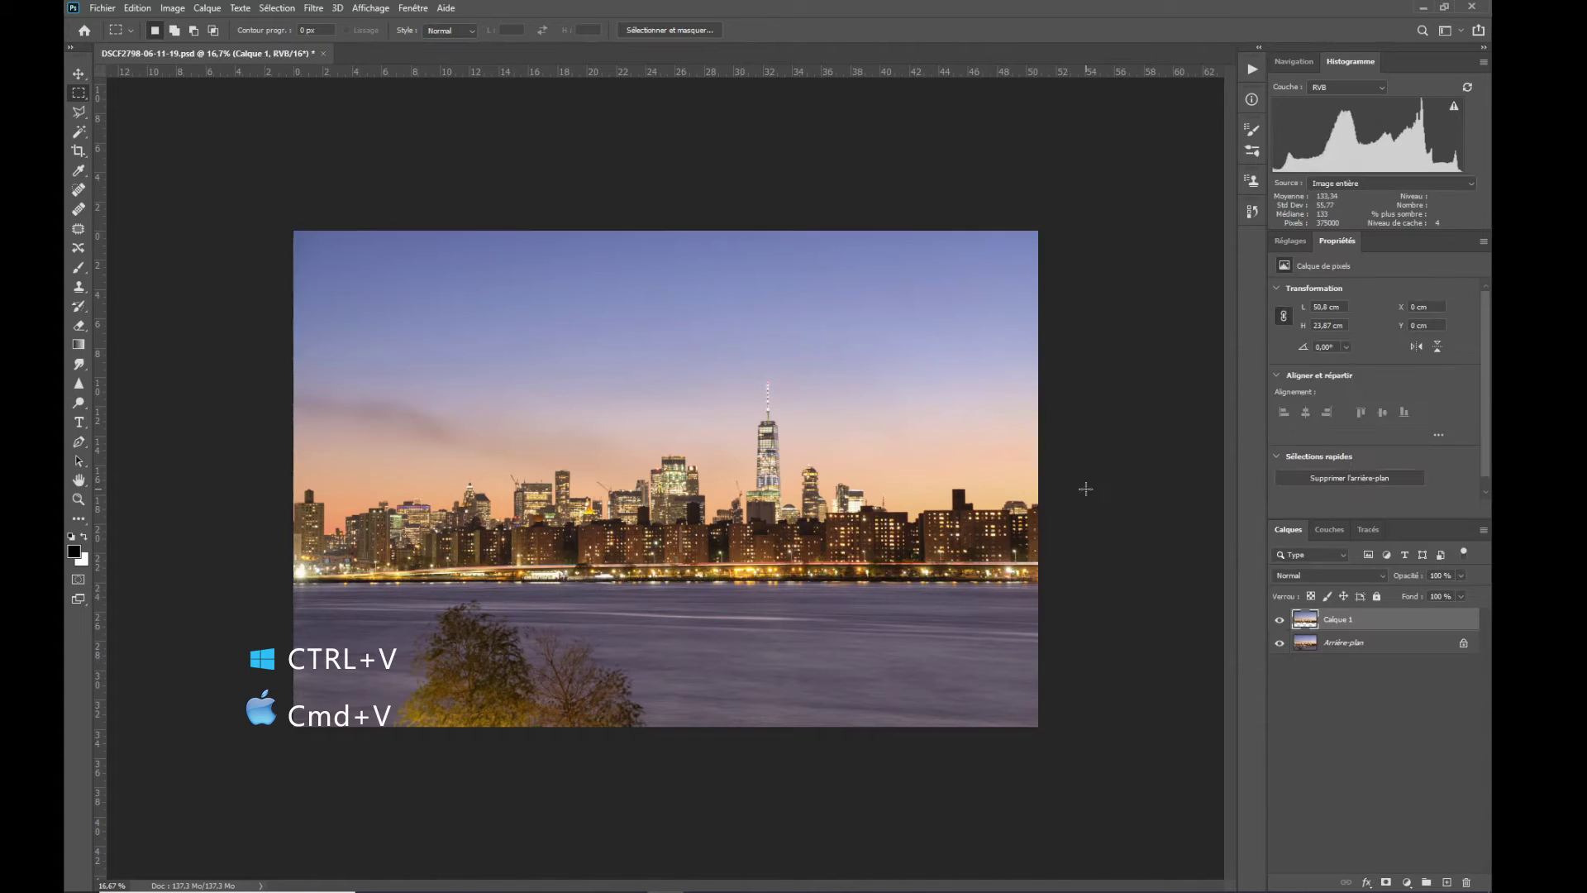
{"action": "double_click", "coordinate": [1339, 620]}
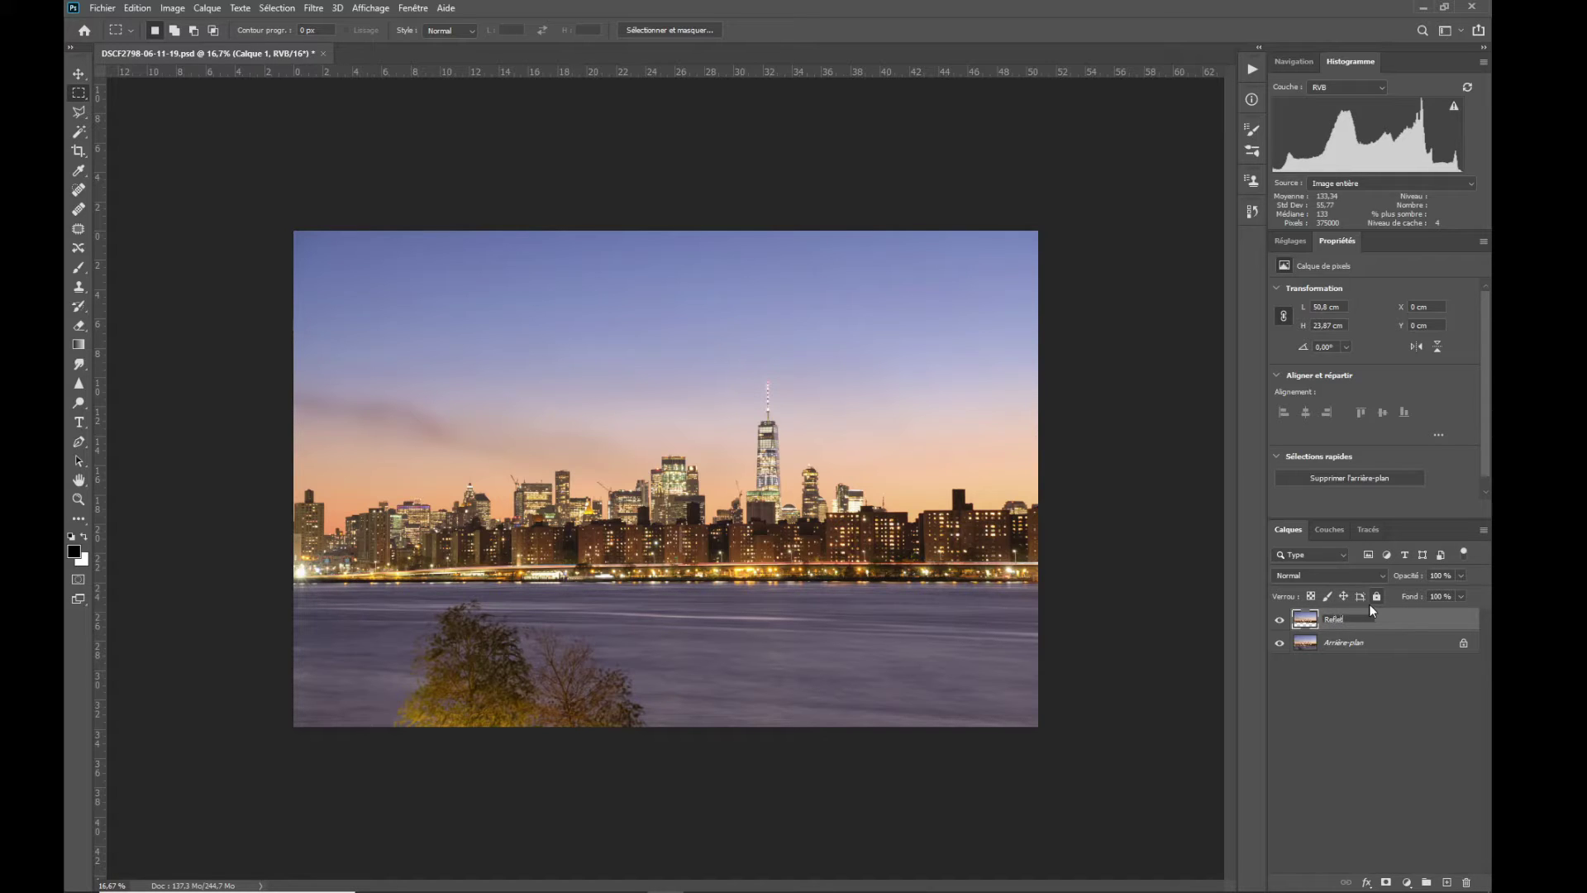
{"action": "key", "text": "Return"}
Place the Reflet layer in a new group and name the group Reflet
{"action": "left_click_drag", "start_coordinate": [1353, 619], "coordinate": [1427, 881]}
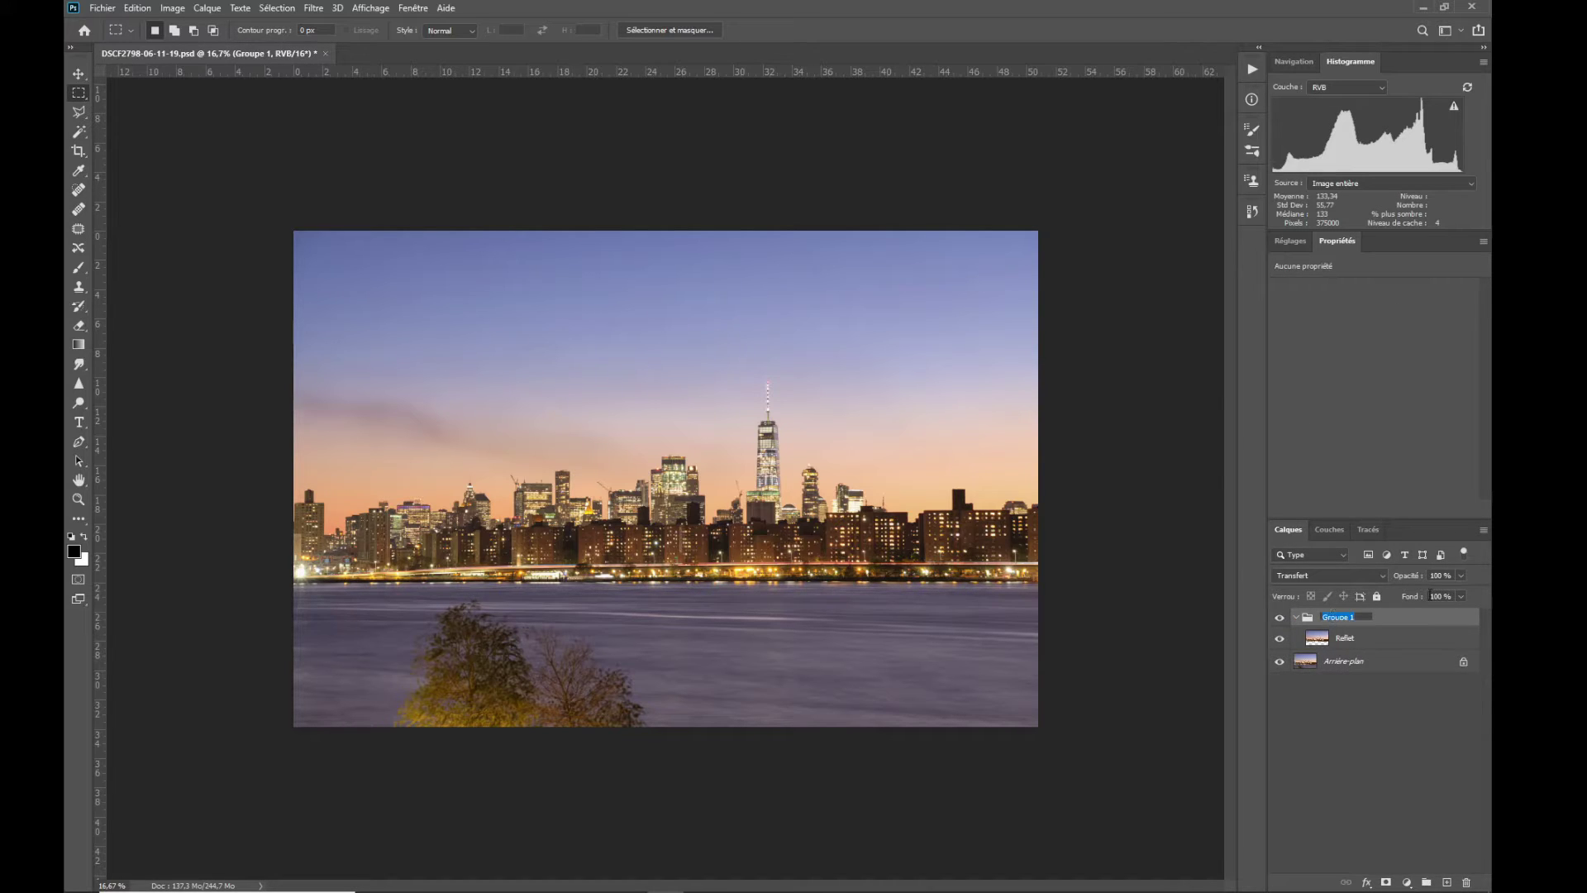
{"action": "type", "text": "Reflet"}
{"action": "left_click", "coordinate": [1377, 683]}
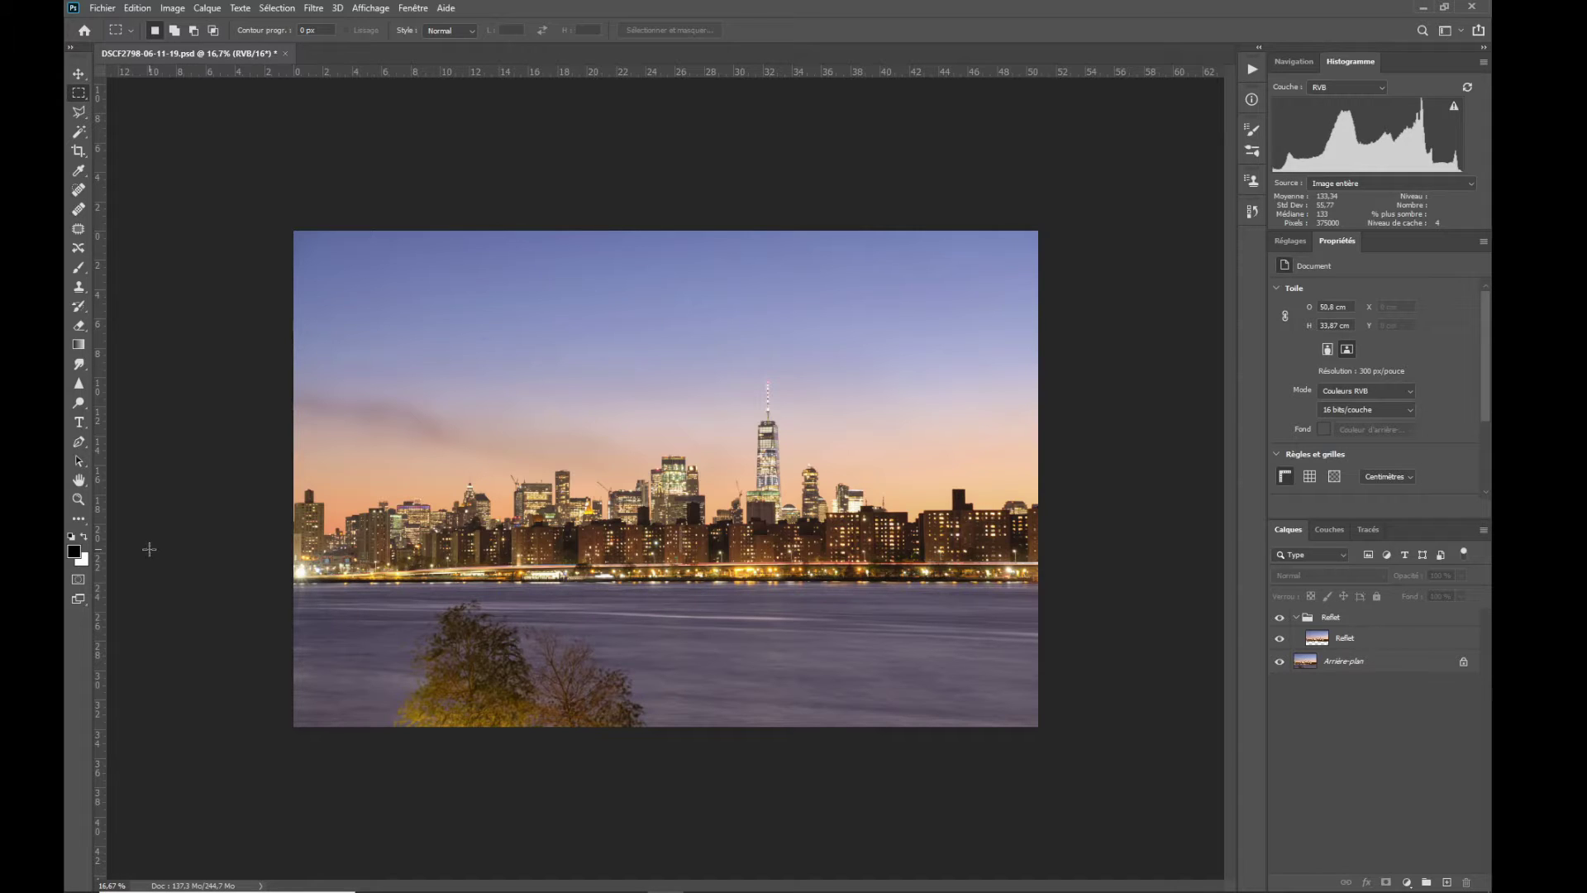
Extend the canvas downward to a height of 8000 pixels, keeping the image anchored at the top centre
{"action": "left_click", "coordinate": [1315, 622]}
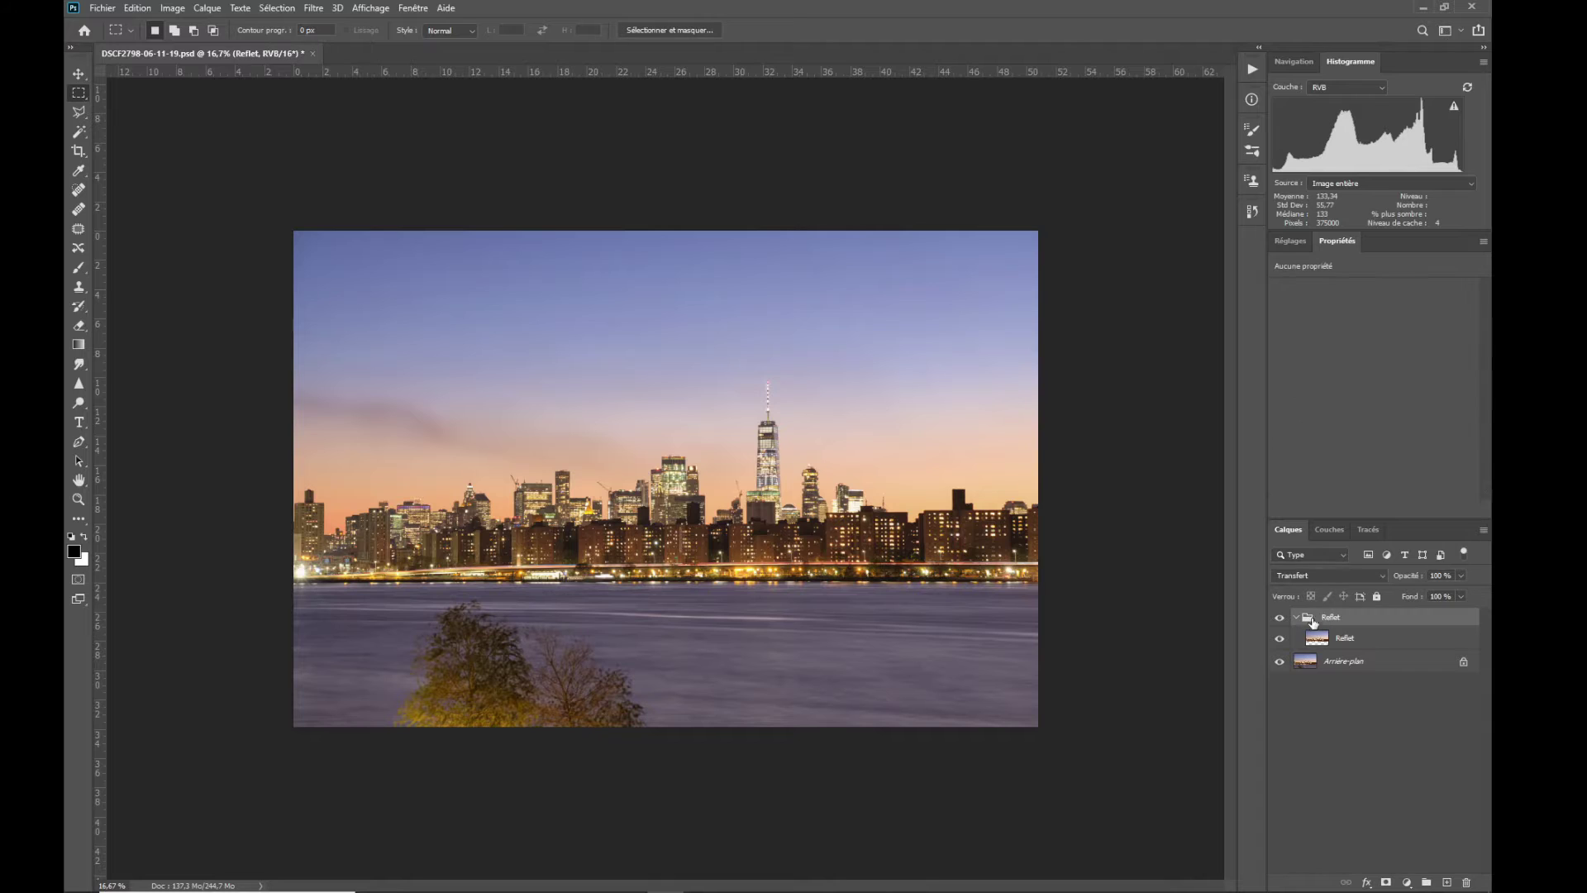
{"action": "left_click", "coordinate": [172, 9]}
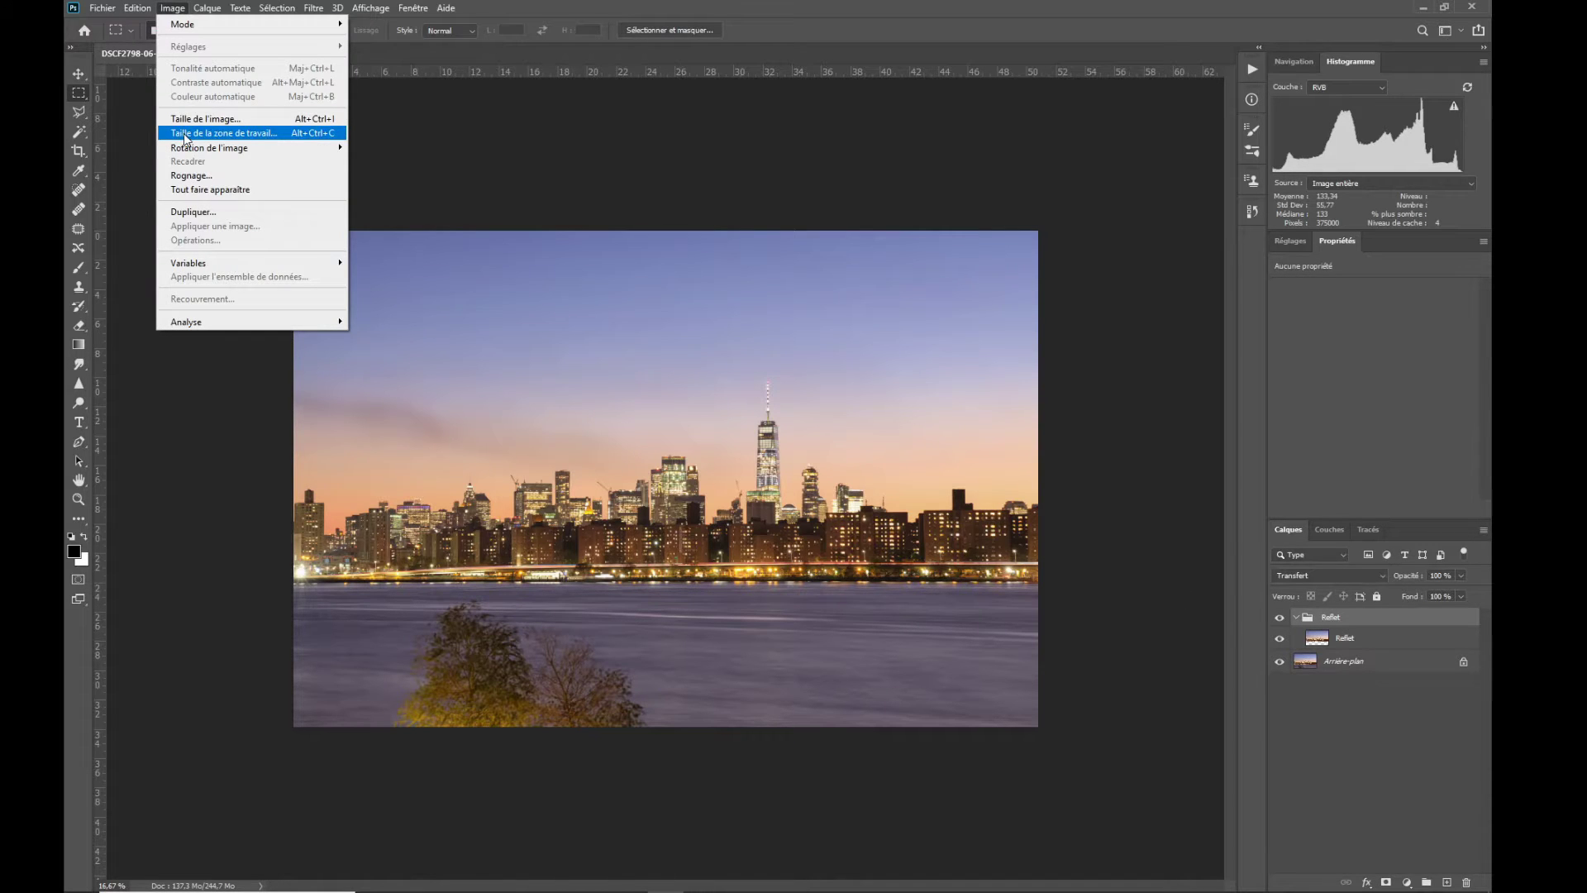
{"action": "left_click", "coordinate": [186, 134]}
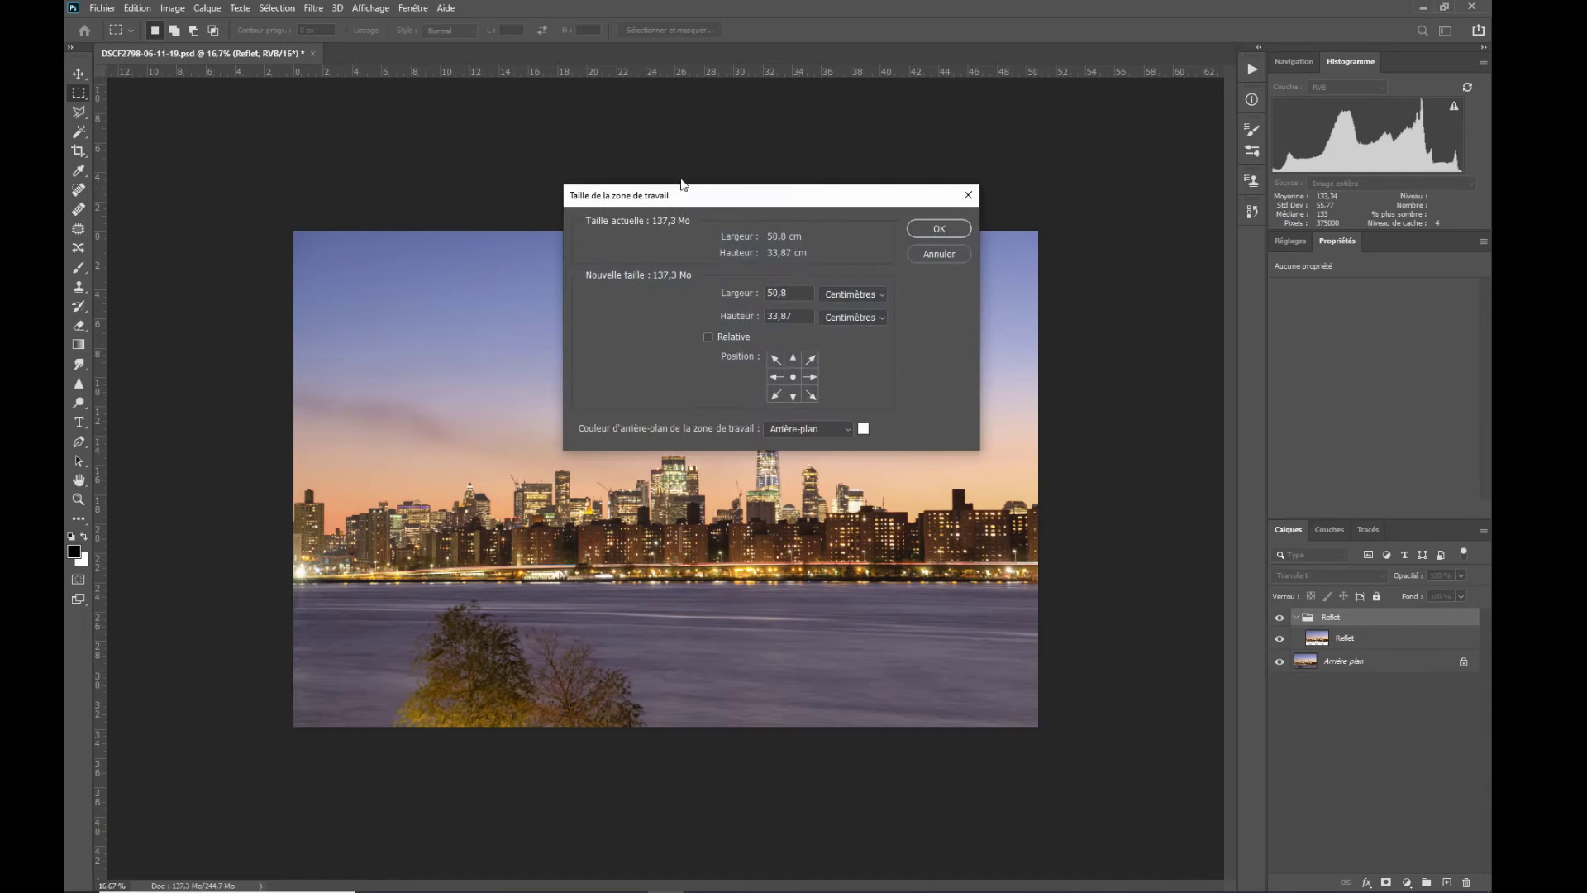
{"action": "left_click", "coordinate": [851, 319]}
{"action": "left_click", "coordinate": [848, 345]}
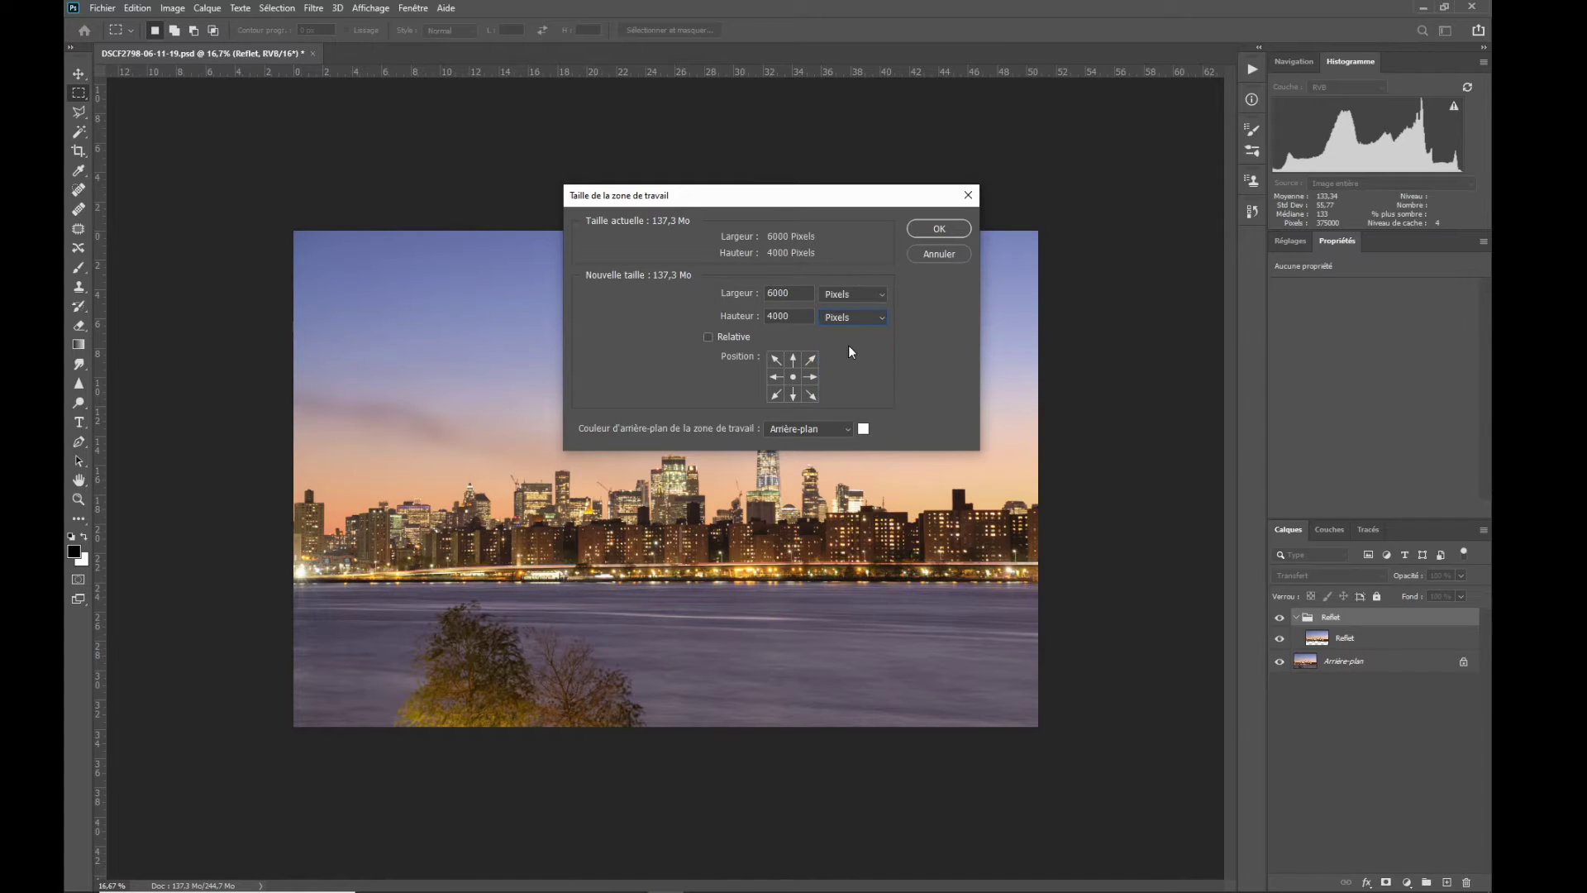
{"action": "left_click", "coordinate": [793, 360]}
{"action": "left_click_drag", "start_coordinate": [791, 317], "coordinate": [767, 312]}
{"action": "type", "text": "8000"}
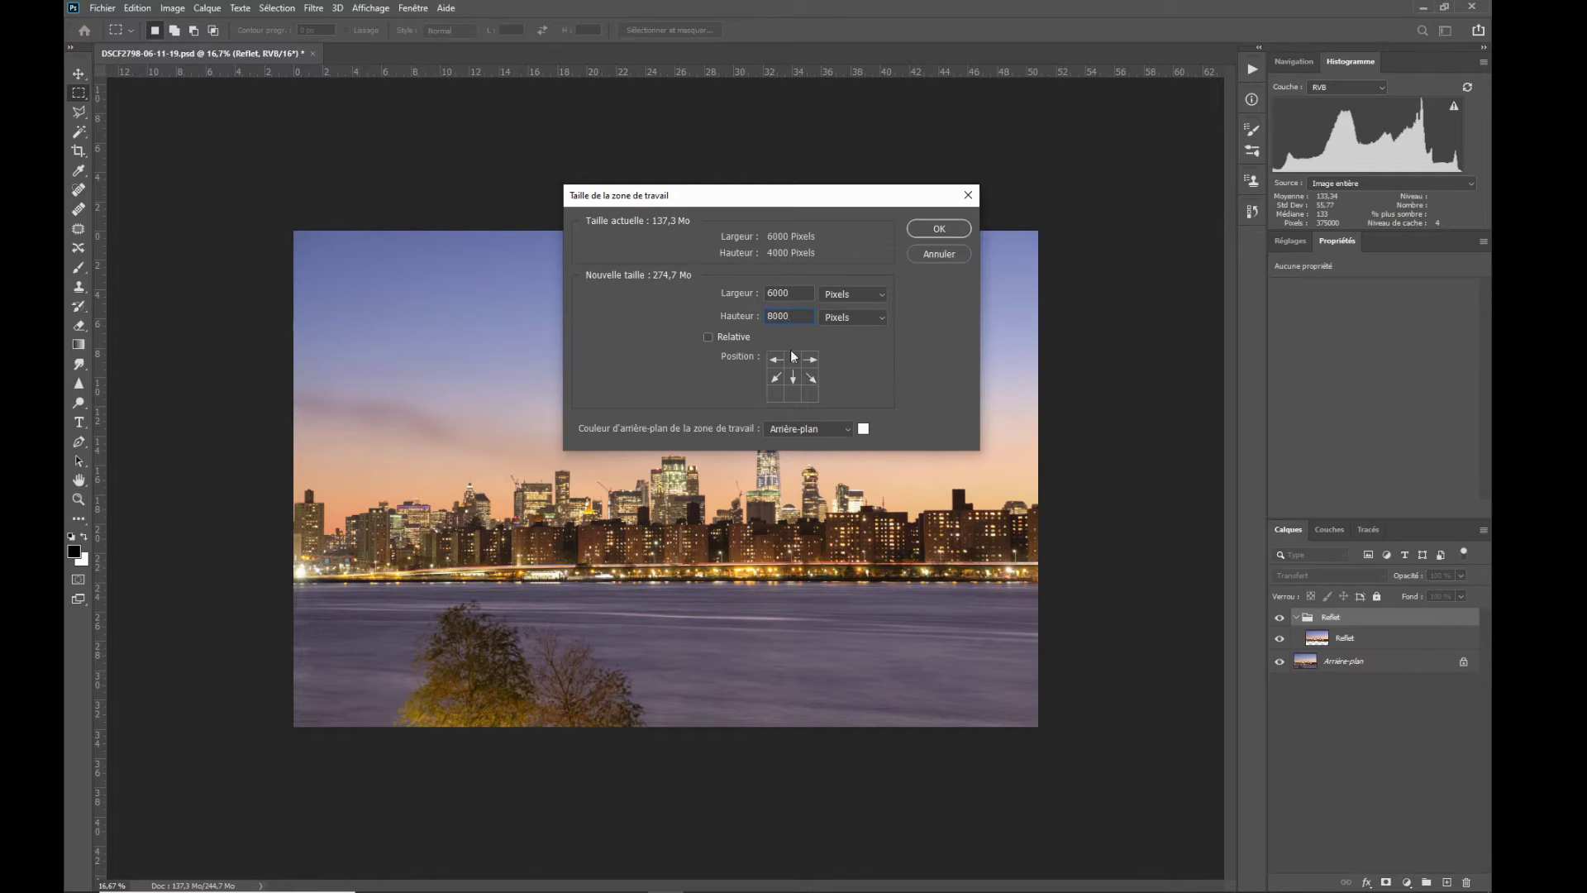
{"action": "left_click", "coordinate": [944, 226]}
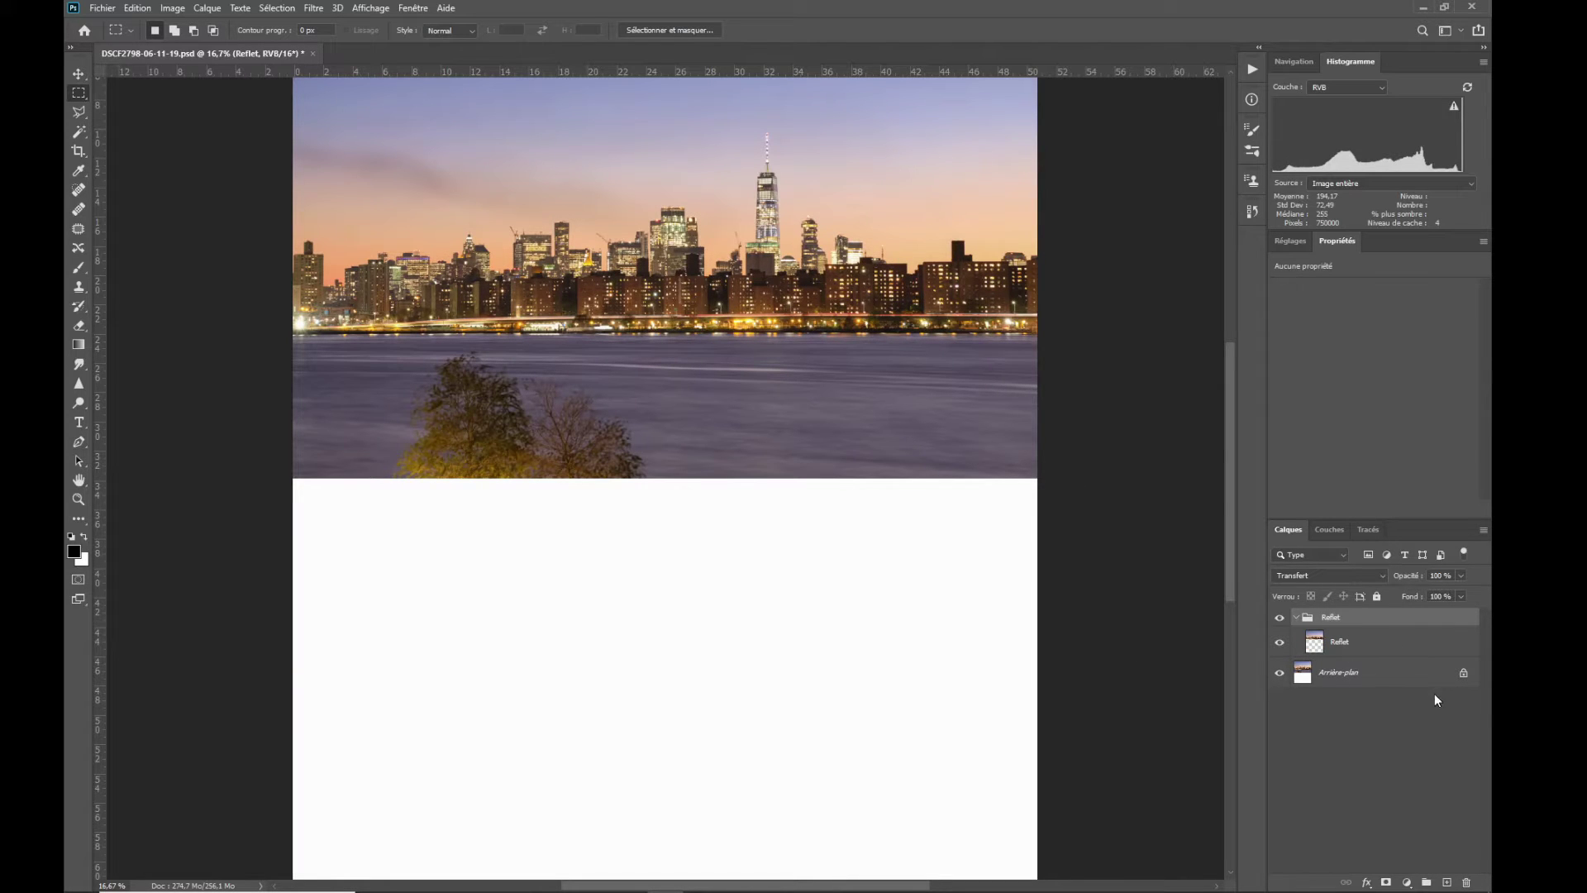
Flip the Reflet layer vertically and move it straight down so it mirrors the skyline from the waterline
{"action": "left_click", "coordinate": [1279, 644]}
{"action": "left_click", "coordinate": [1280, 642]}
{"action": "left_click", "coordinate": [1314, 642]}
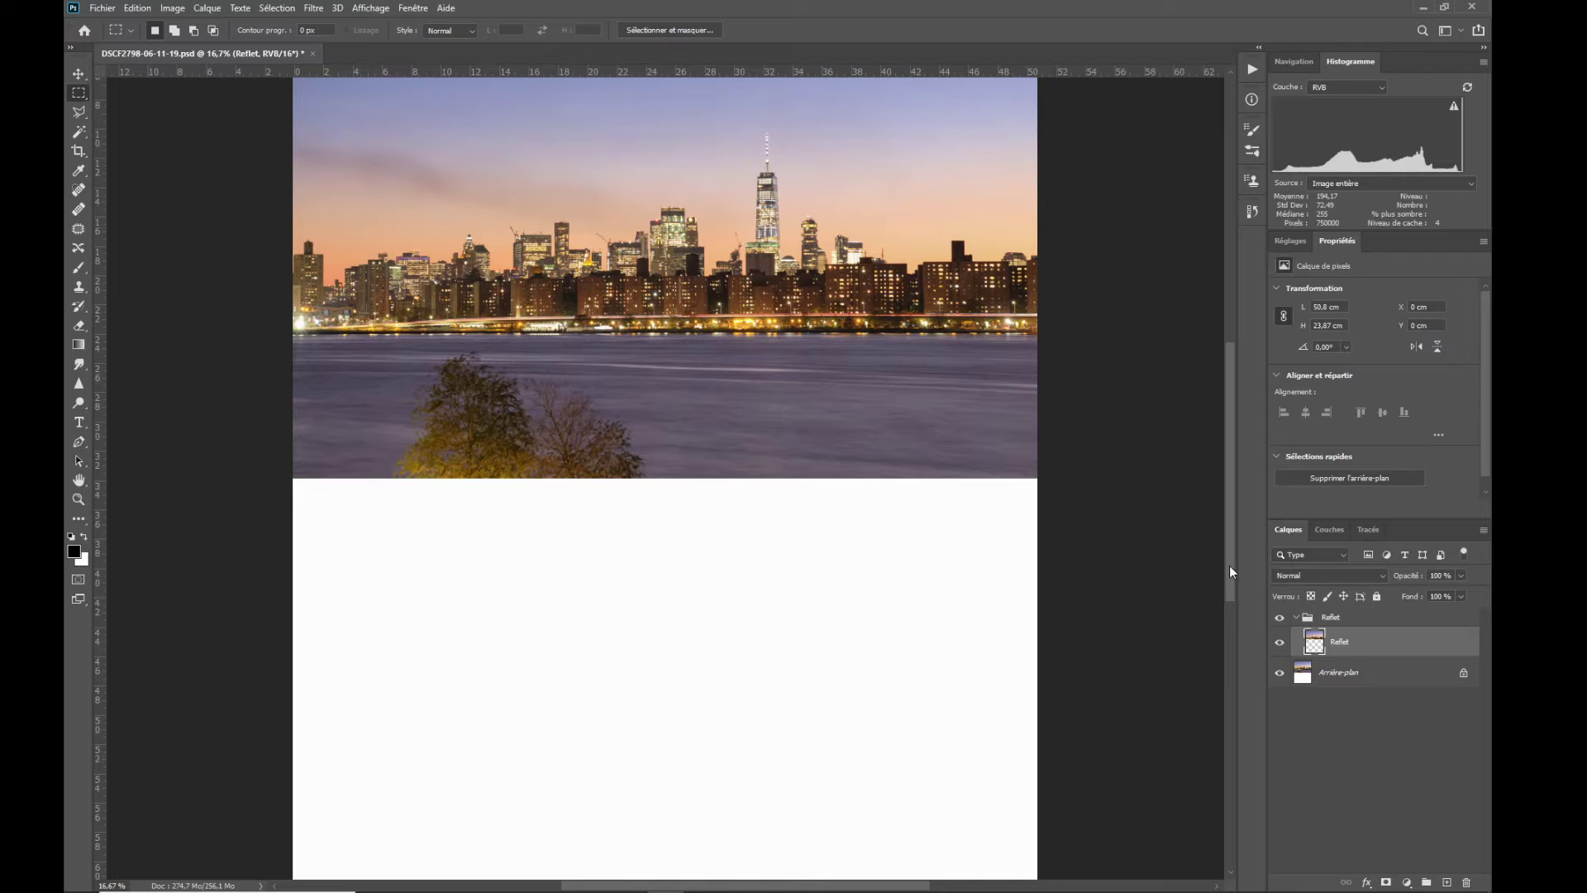
{"action": "left_click_drag", "start_coordinate": [1228, 565], "coordinate": [1245, 515]}
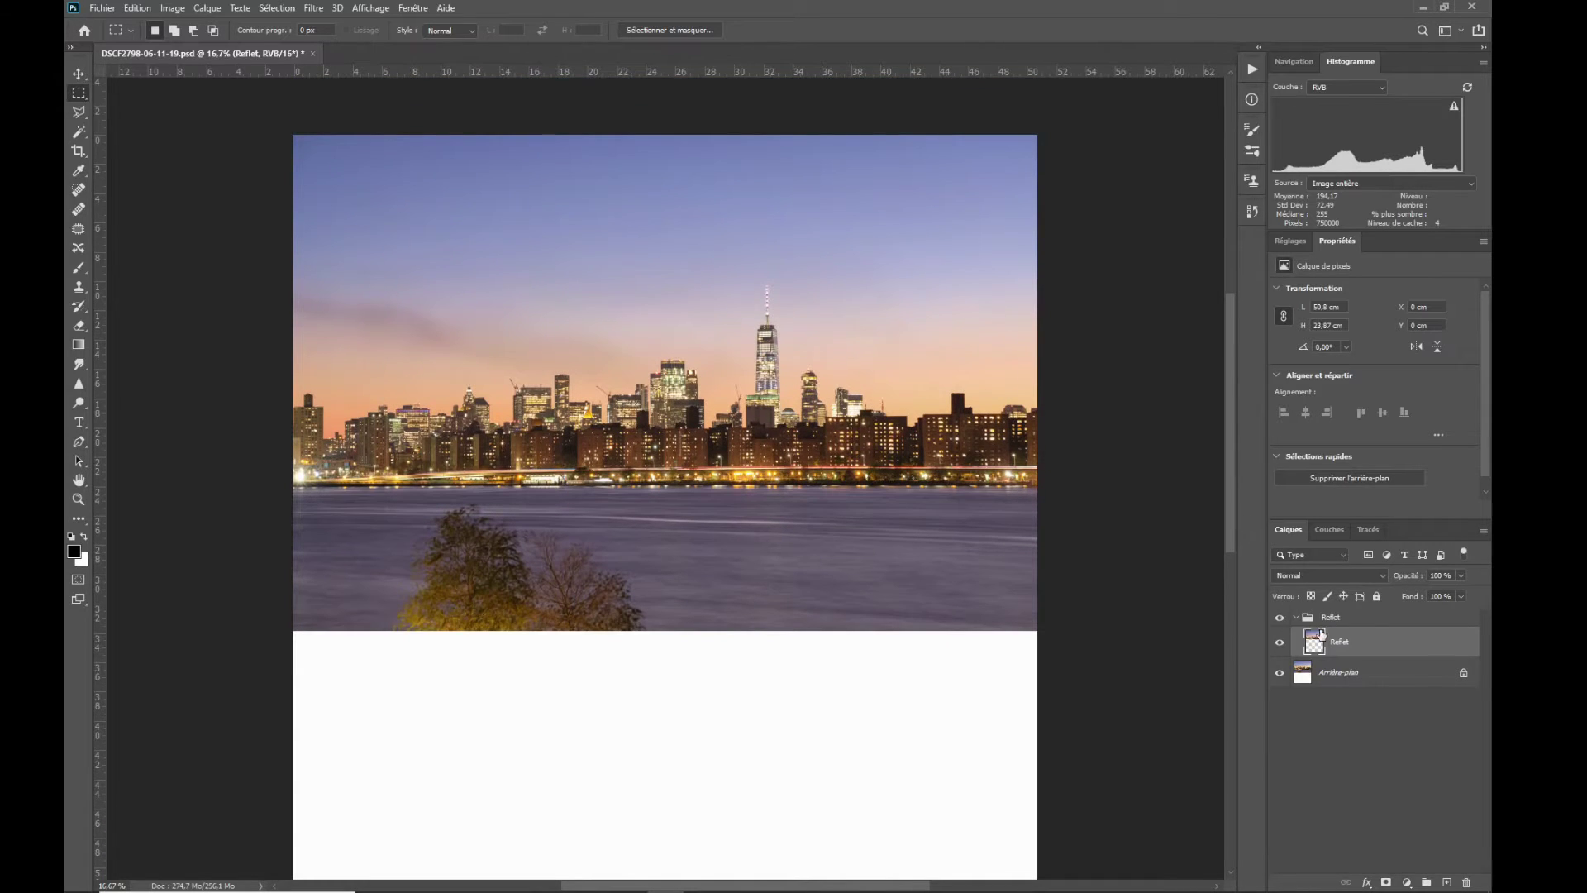
{"action": "left_click", "coordinate": [173, 10]}
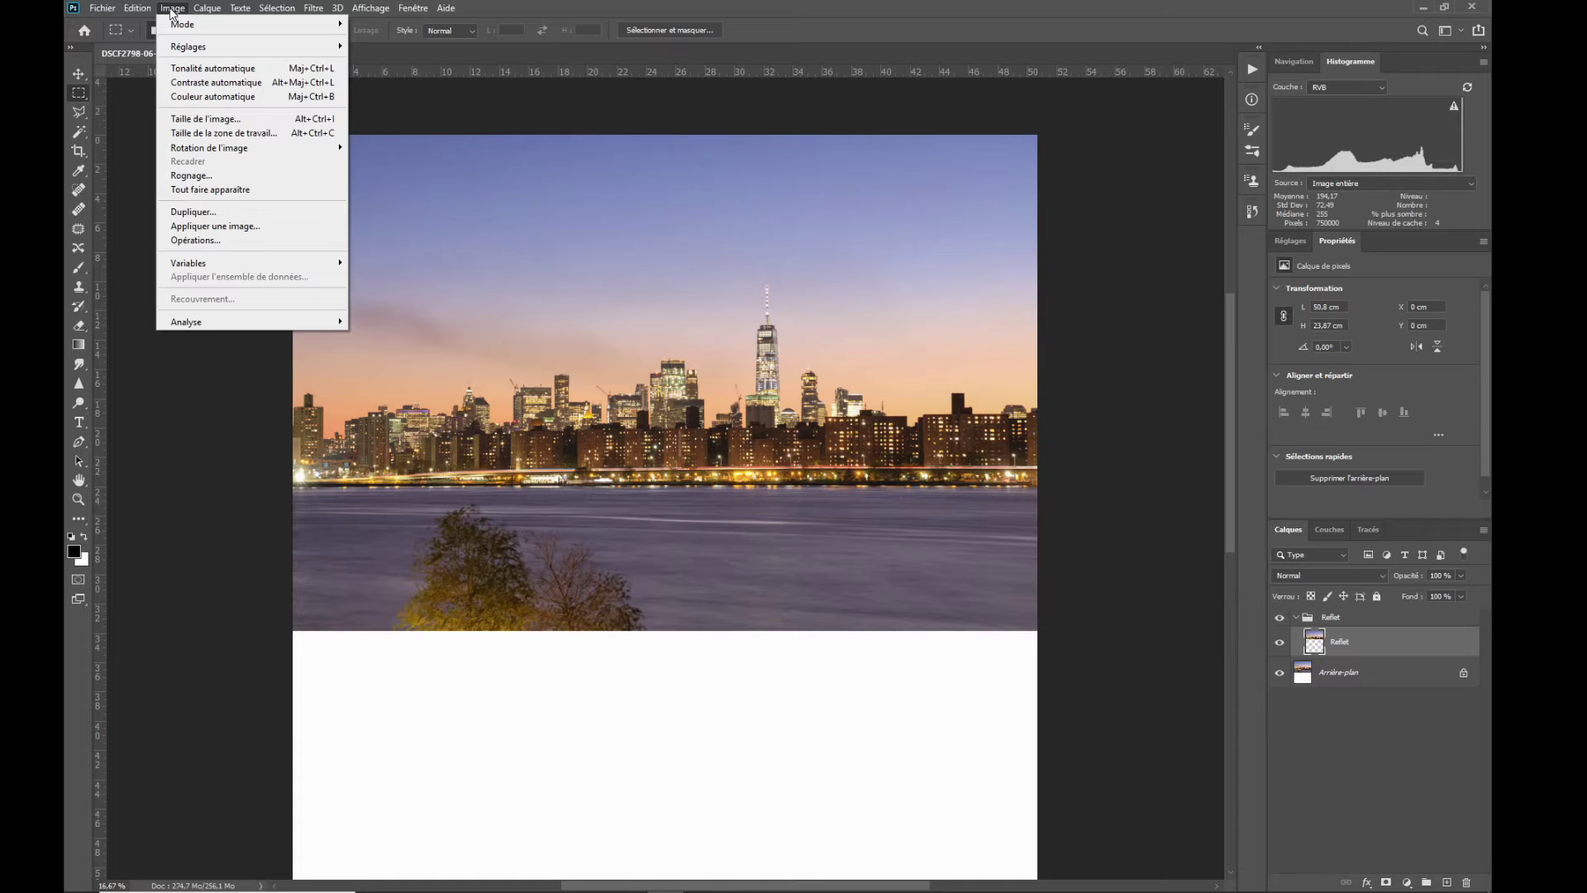
{"action": "mouse_move", "coordinate": [137, 10]}
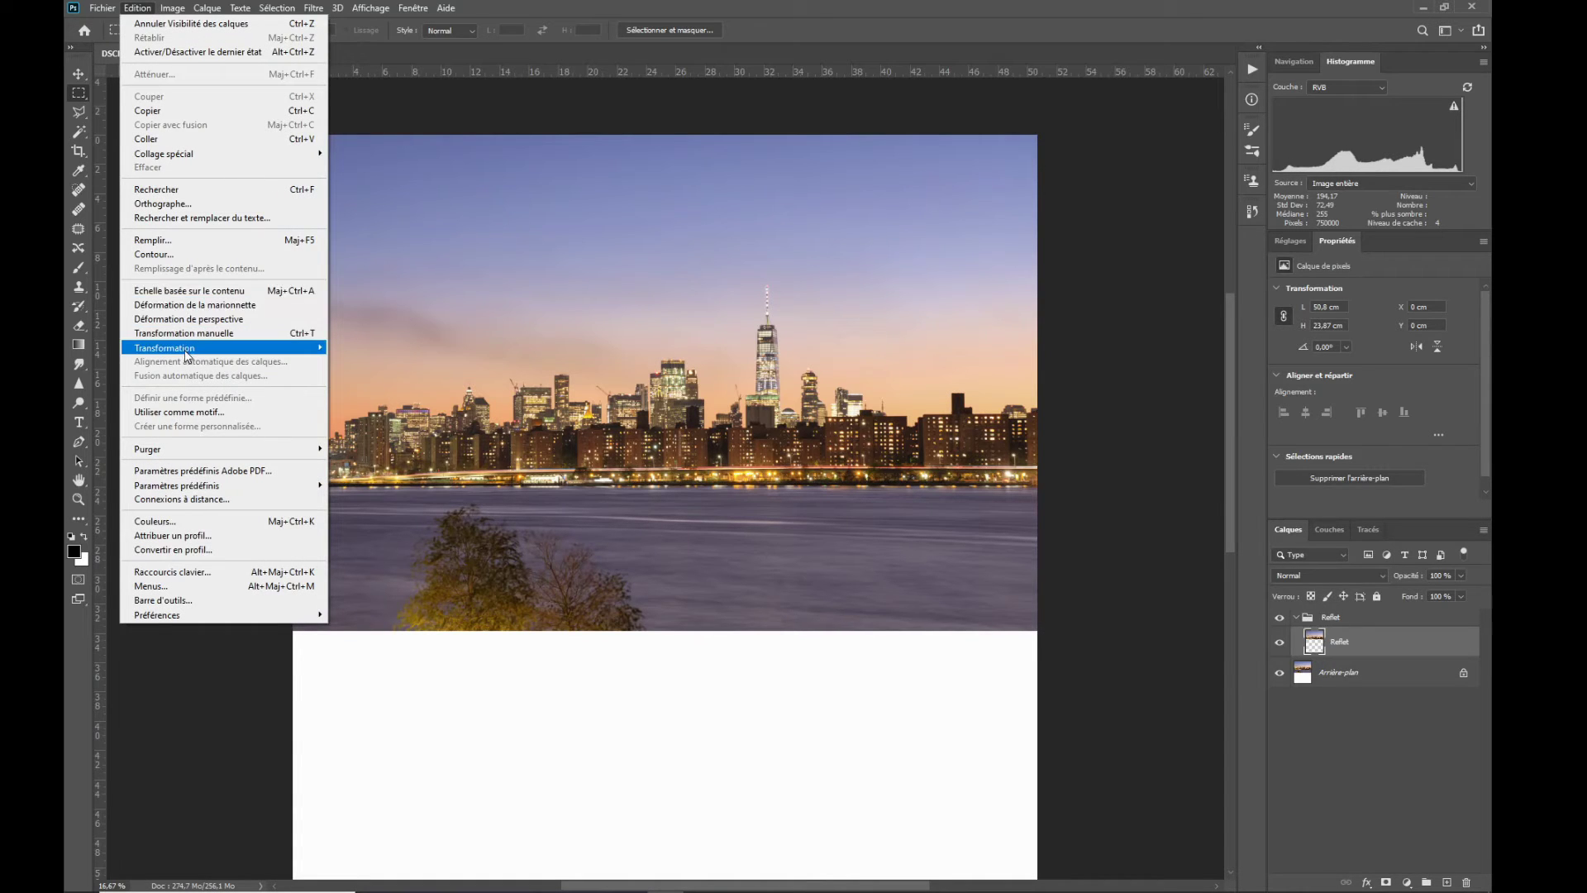
{"action": "mouse_move", "coordinate": [187, 351]}
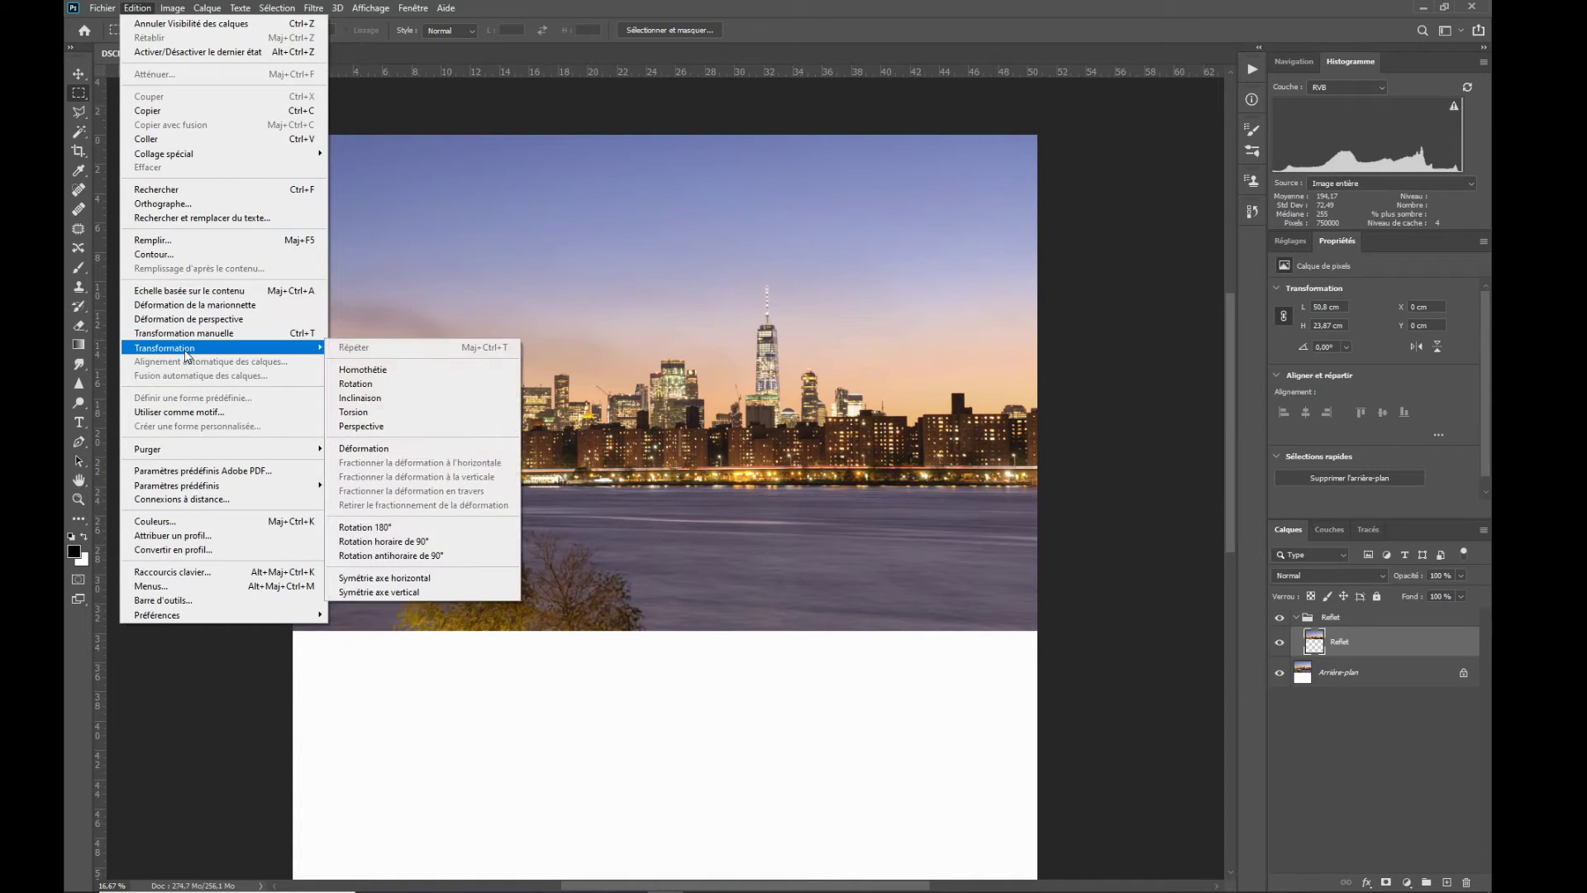
{"action": "left_click", "coordinate": [464, 592]}
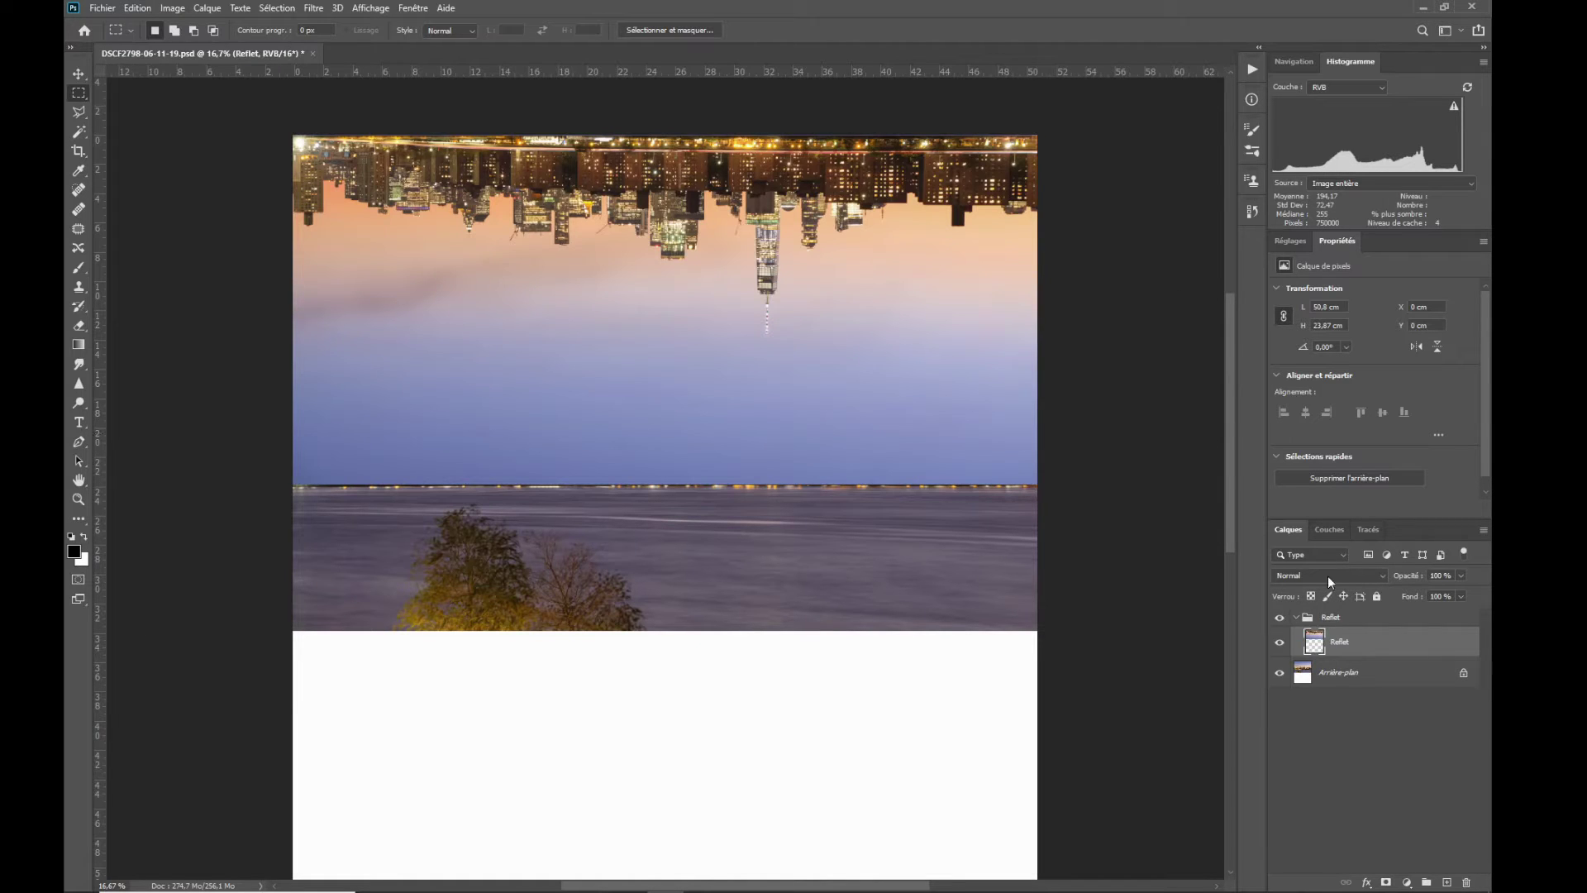
{"action": "left_click", "coordinate": [78, 76]}
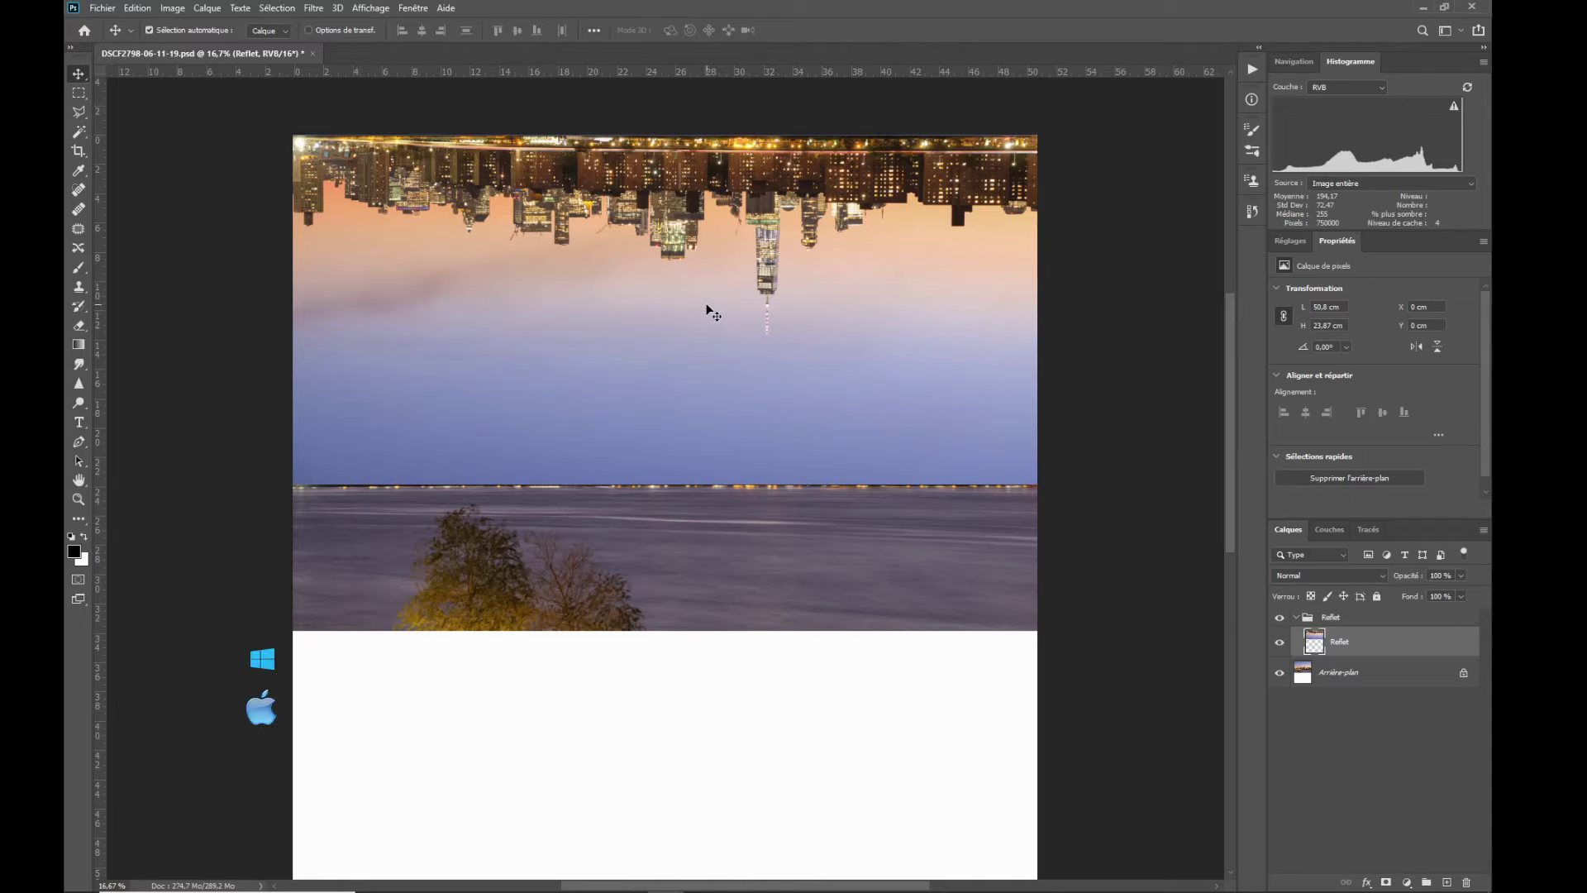
{"action": "left_click_drag", "start_coordinate": [705, 298], "coordinate": [708, 659]}
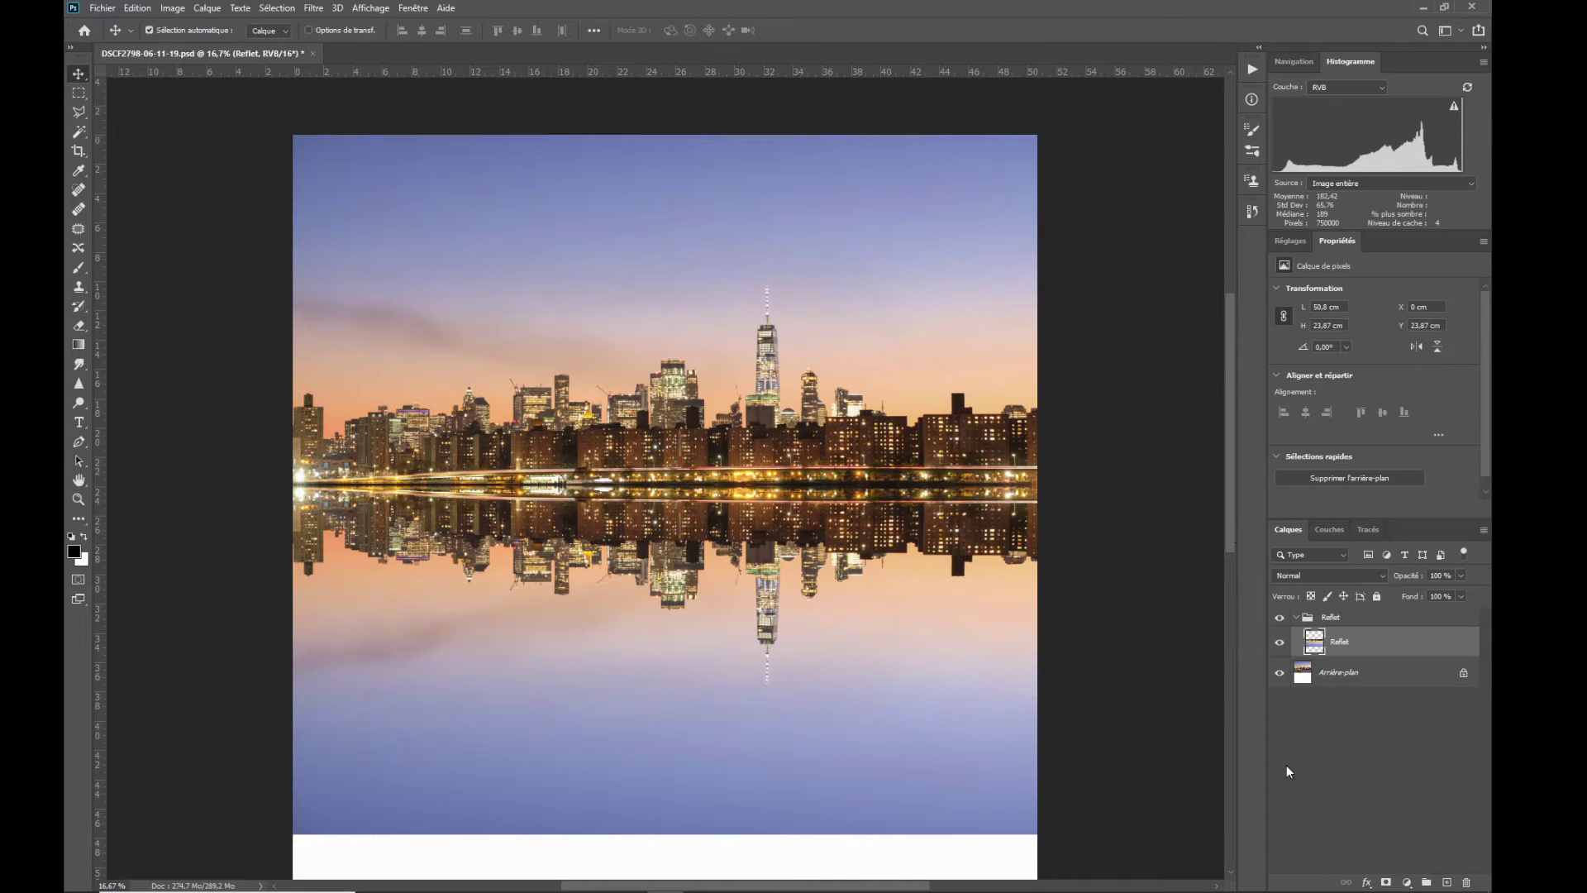
Crop the image to the skyline and its reflection, removing the empty white strip below, and clear the selection
{"action": "left_click_drag", "start_coordinate": [1231, 483], "coordinate": [1248, 605]}
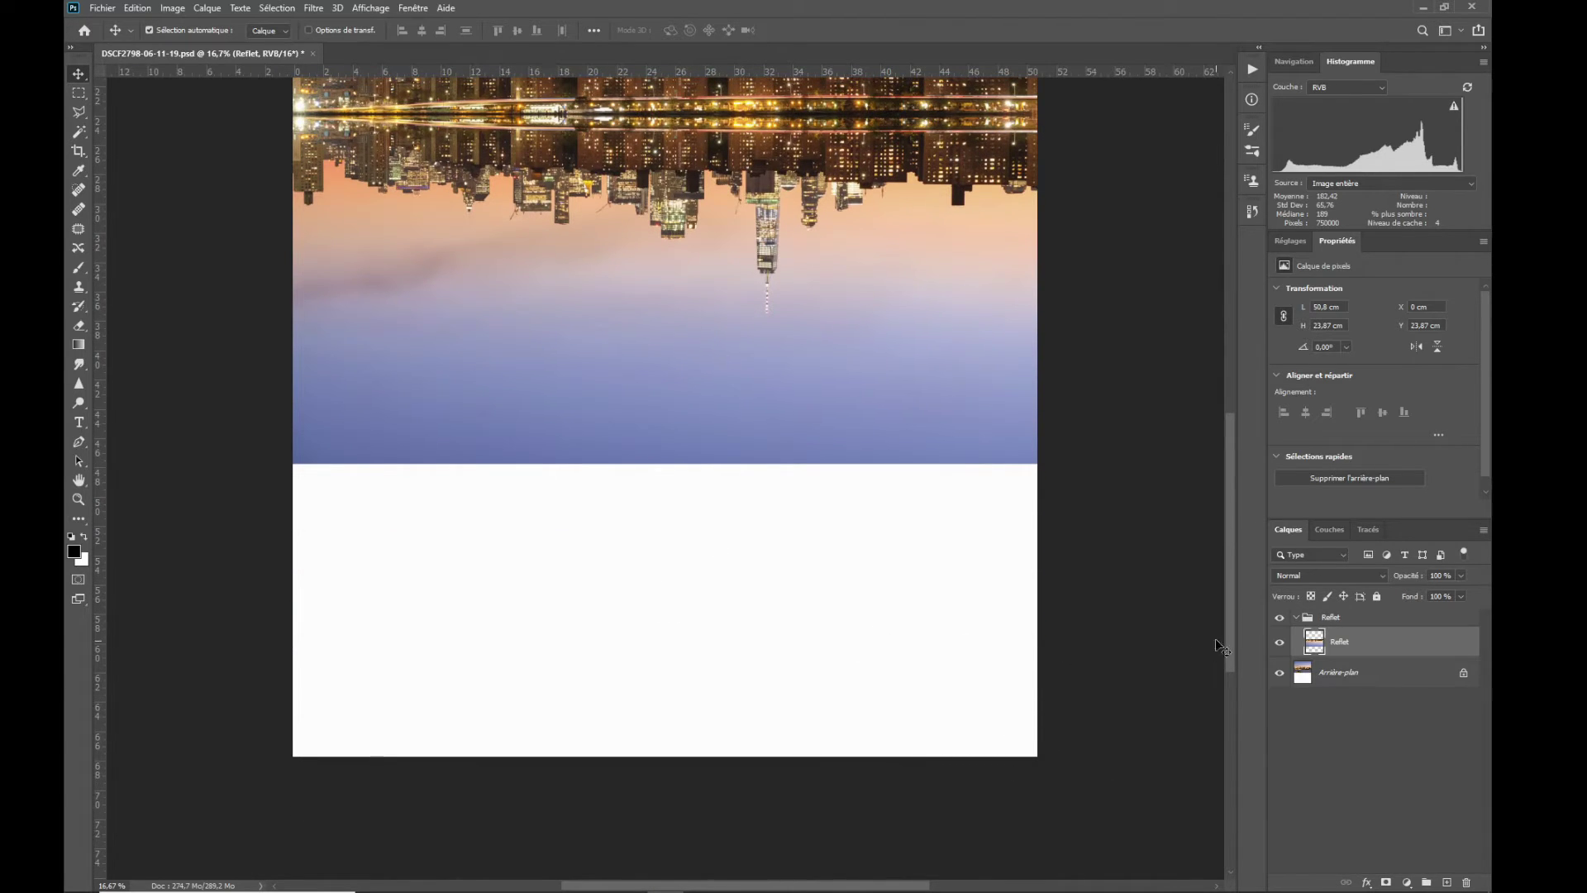
{"action": "left_click_drag", "start_coordinate": [1232, 638], "coordinate": [1242, 538]}
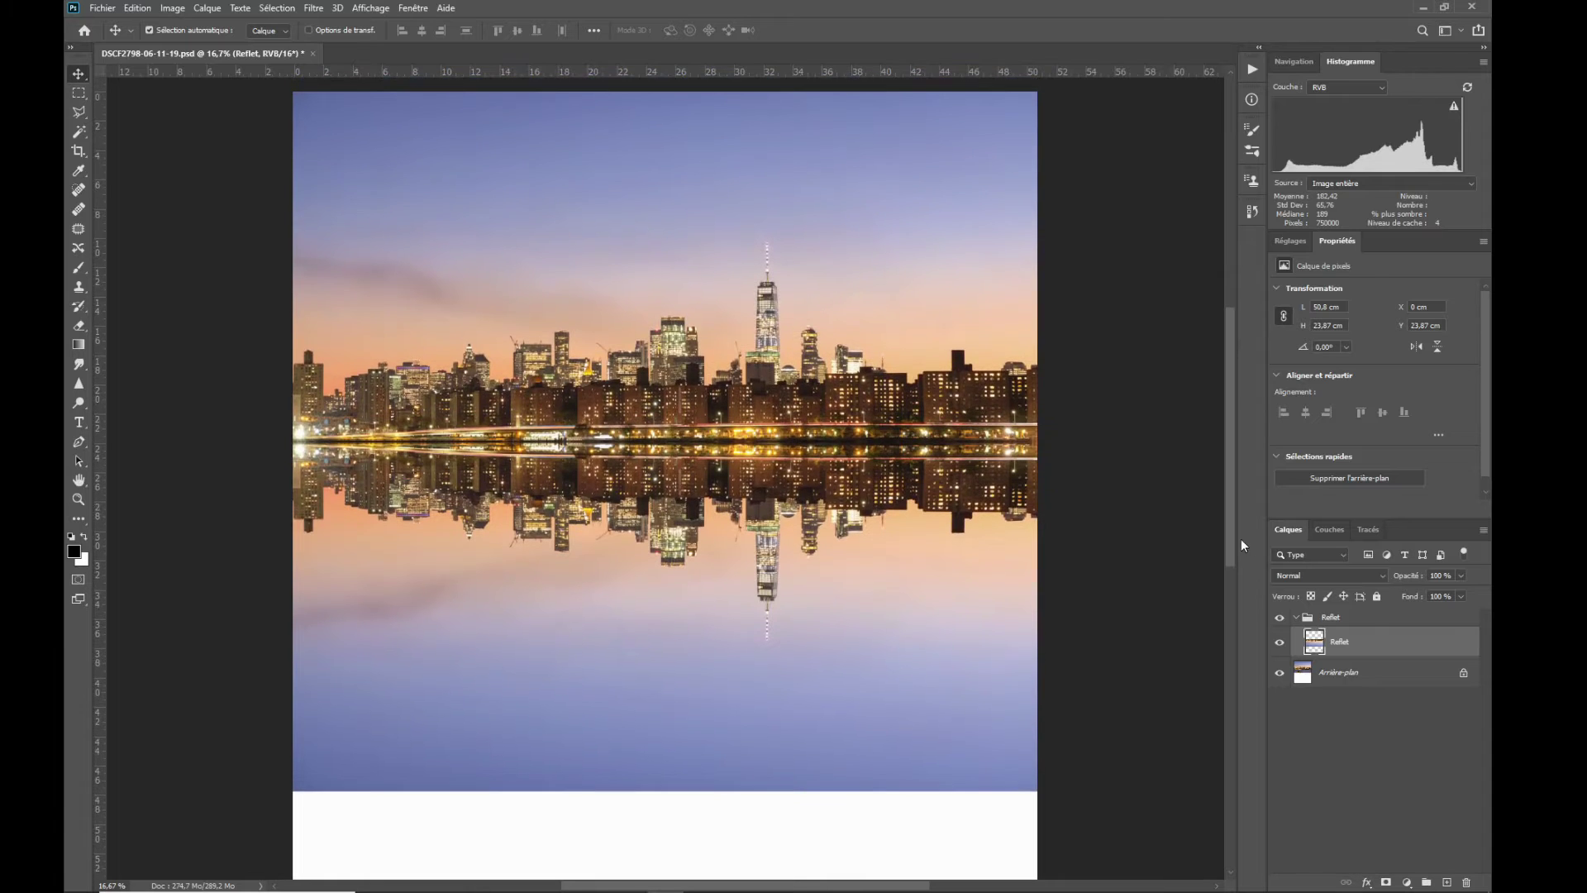
{"action": "left_click", "coordinate": [77, 96]}
{"action": "left_click_drag", "start_coordinate": [291, 90], "coordinate": [1180, 789]}
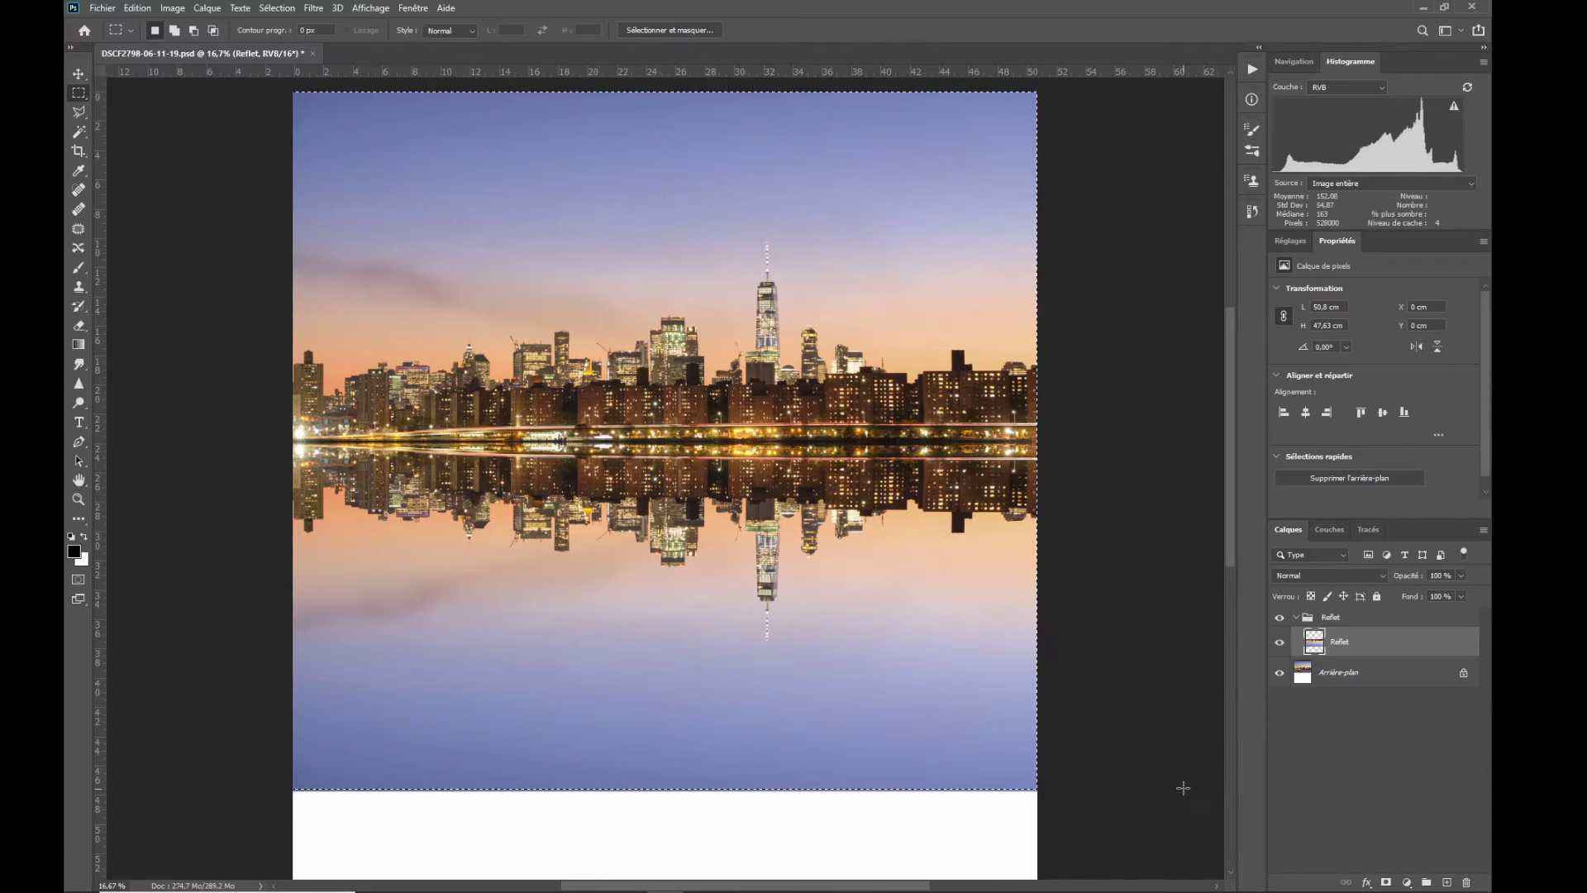
{"action": "left_click", "coordinate": [181, 10]}
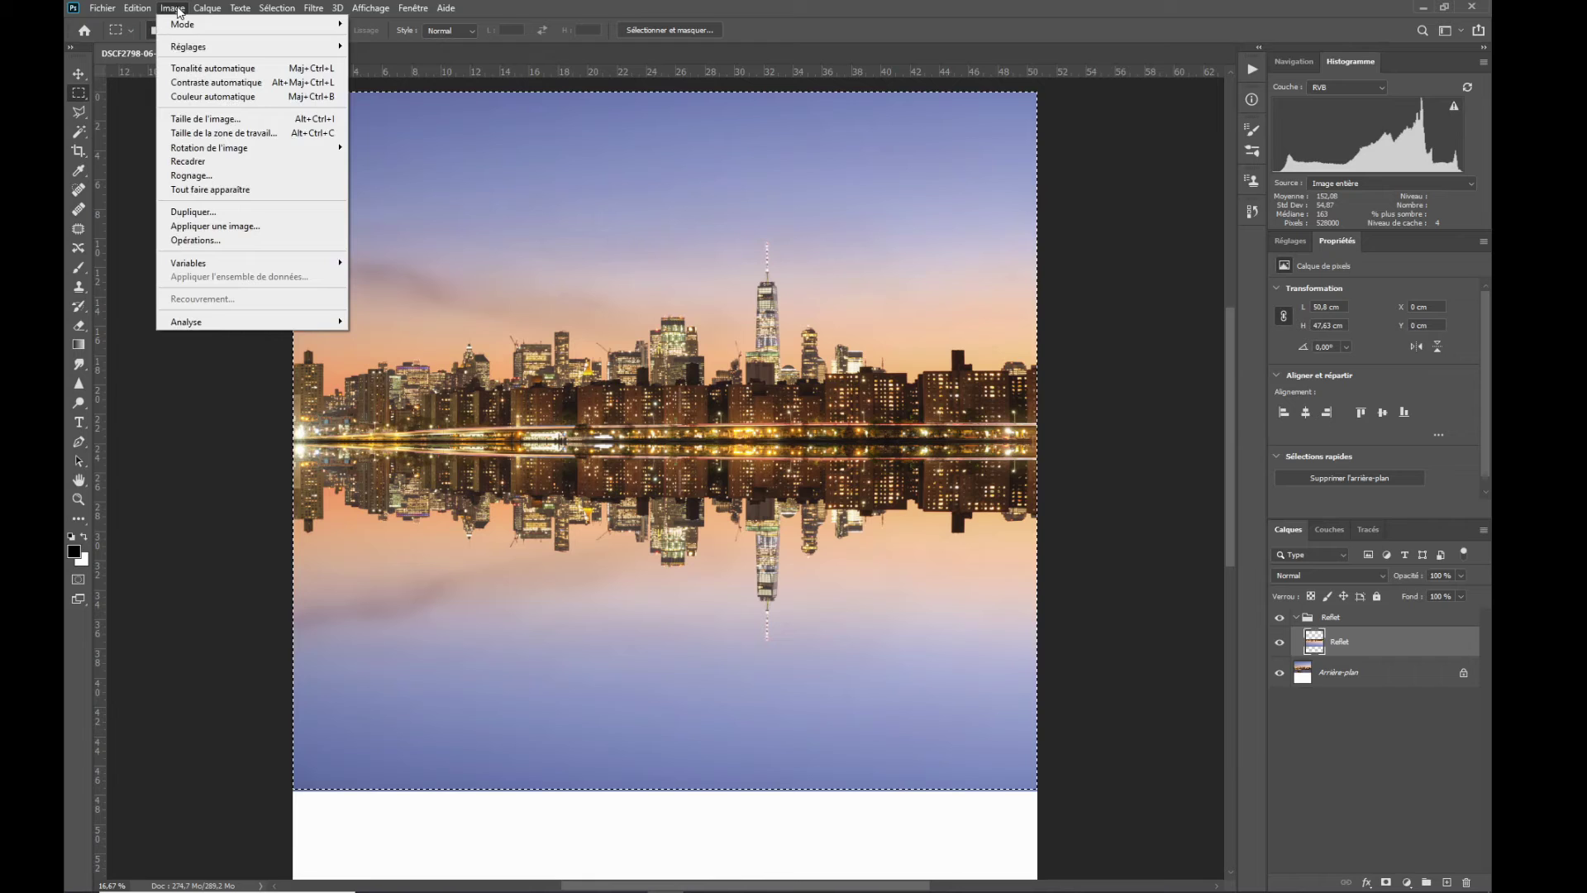
{"action": "left_click", "coordinate": [198, 162]}
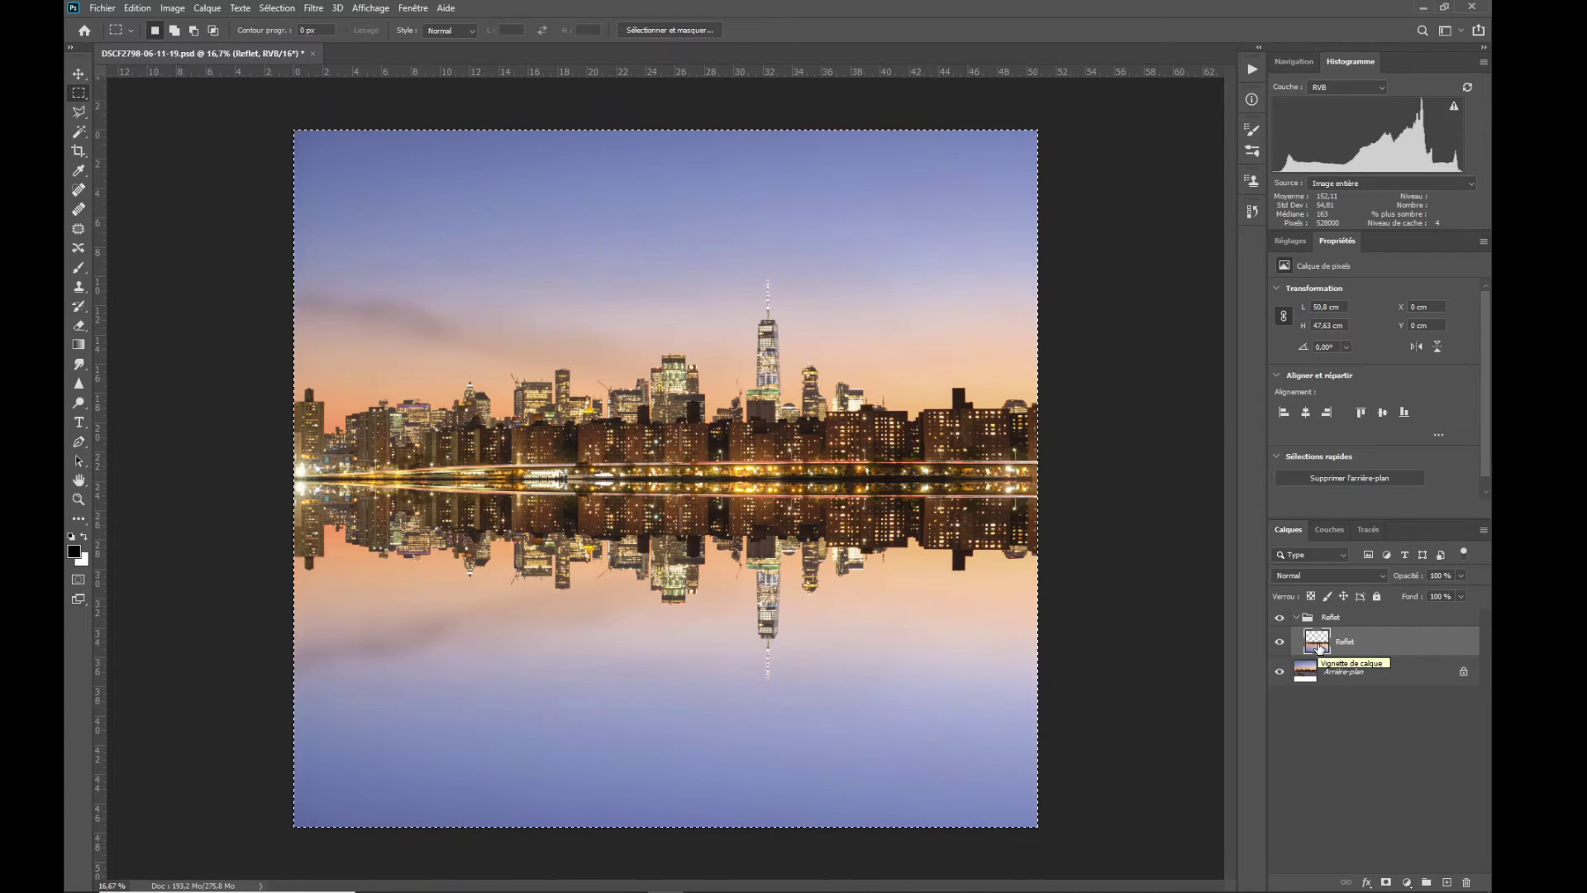
{"action": "key", "text": "ctrl+d"}
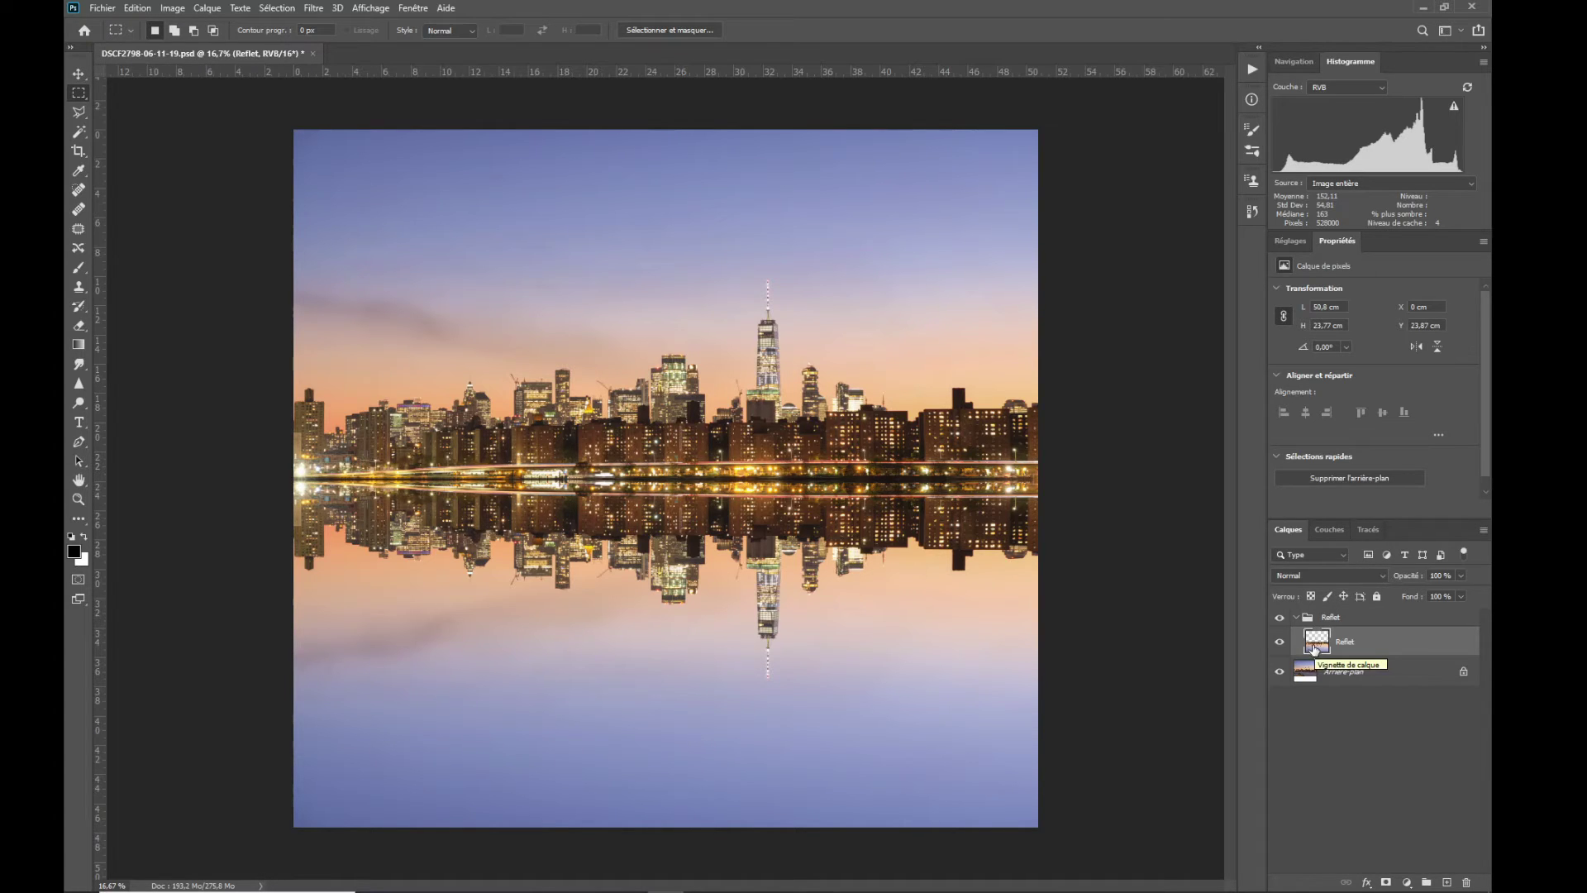
Select the visible pixels of the Reflet layer and add a layer mask from that selection
{"action": "key", "text": "ctrl+a"}
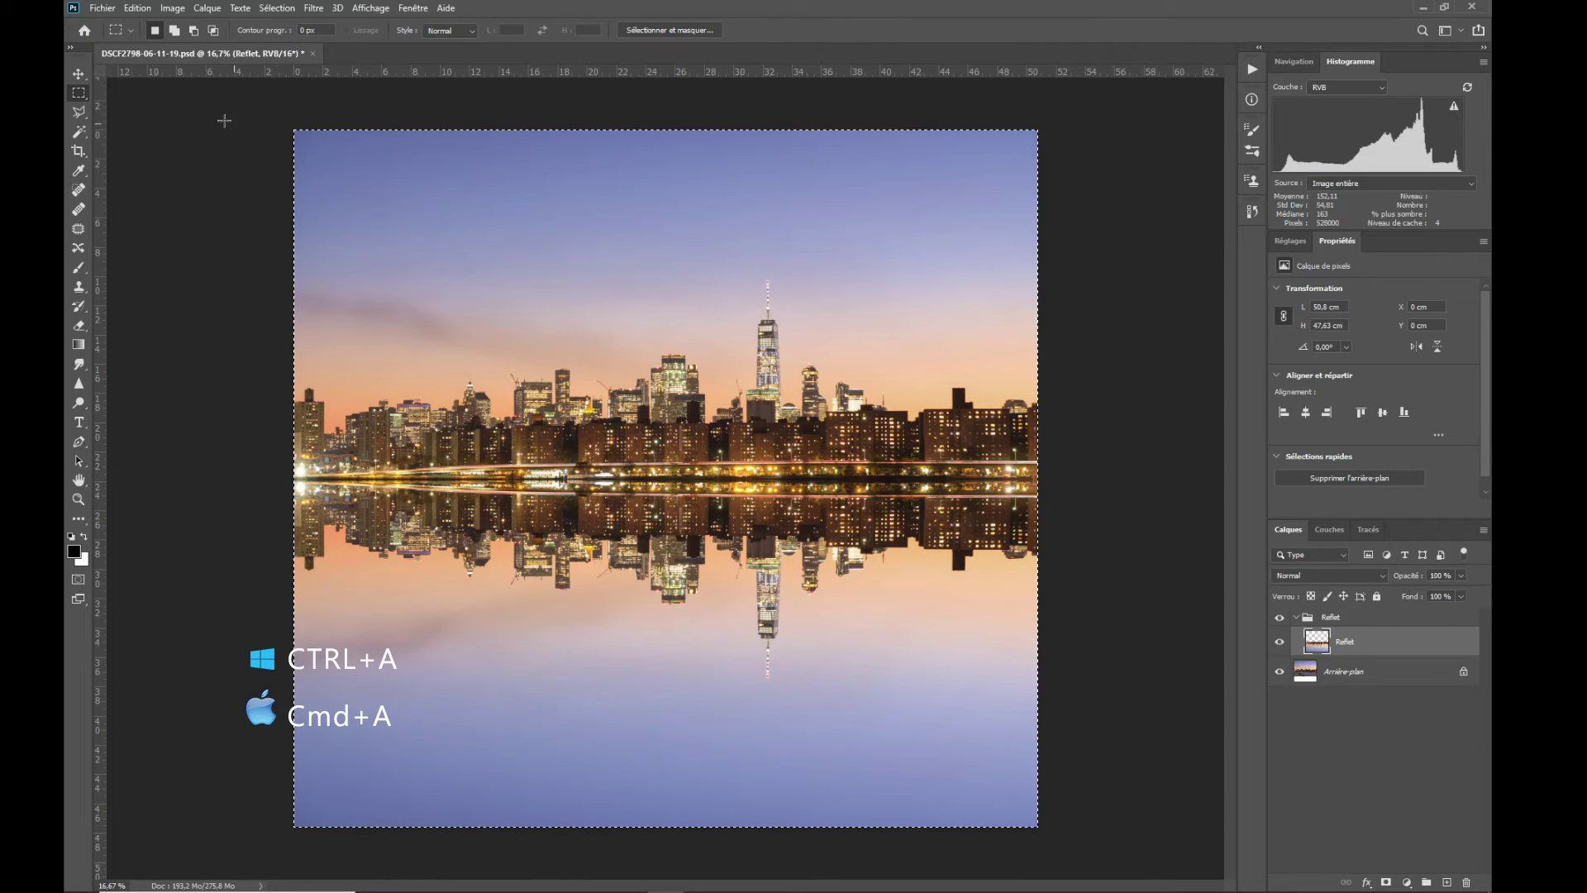
{"action": "left_click", "coordinate": [79, 74]}
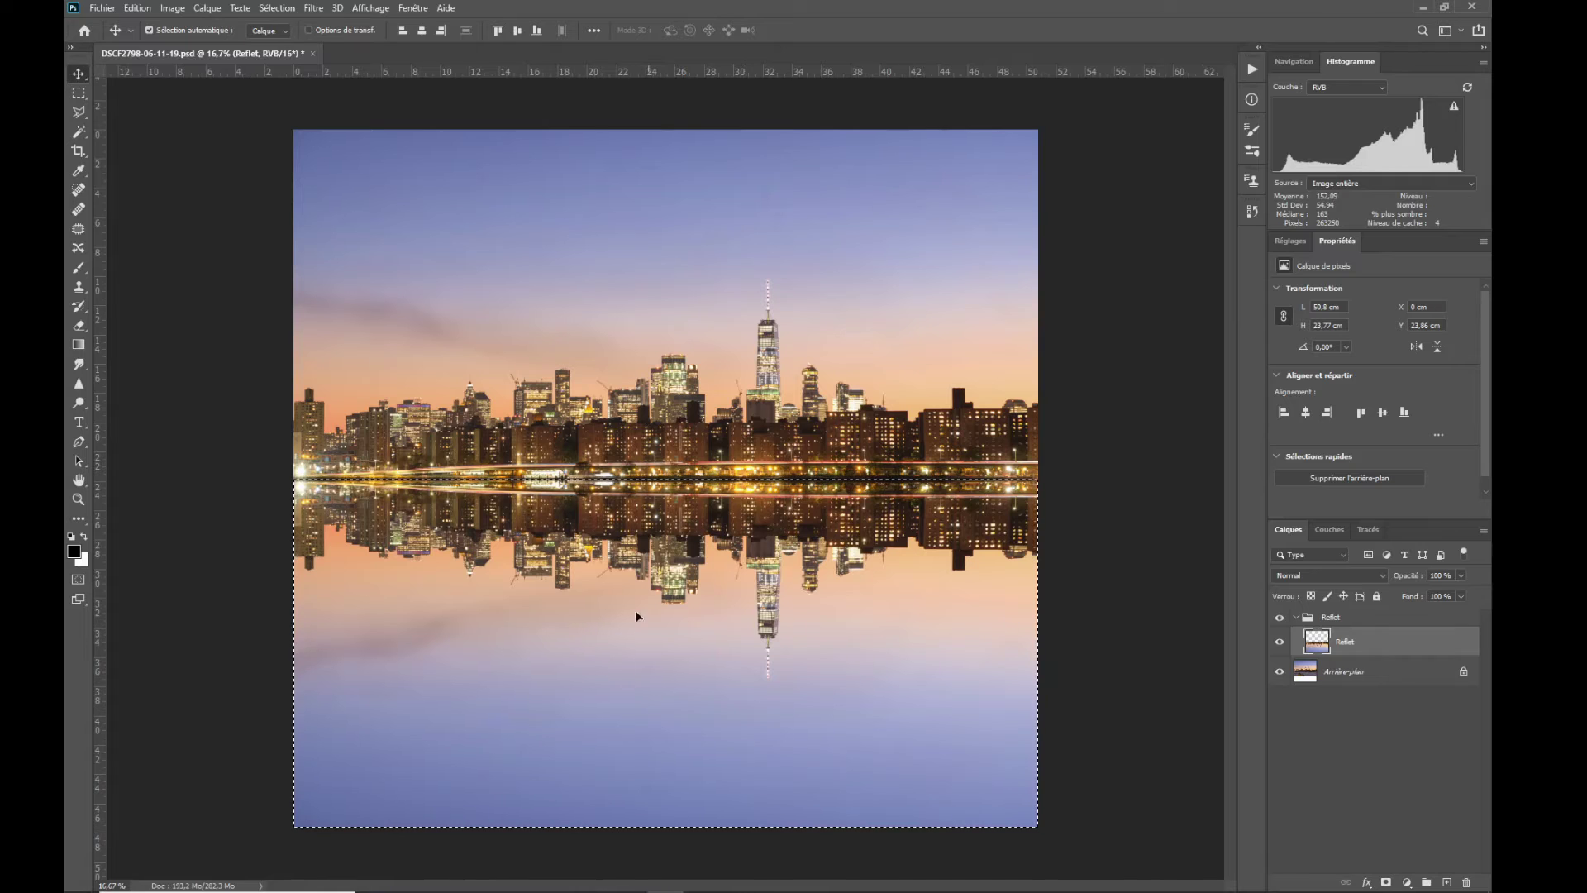
{"action": "left_click", "coordinate": [1387, 883]}
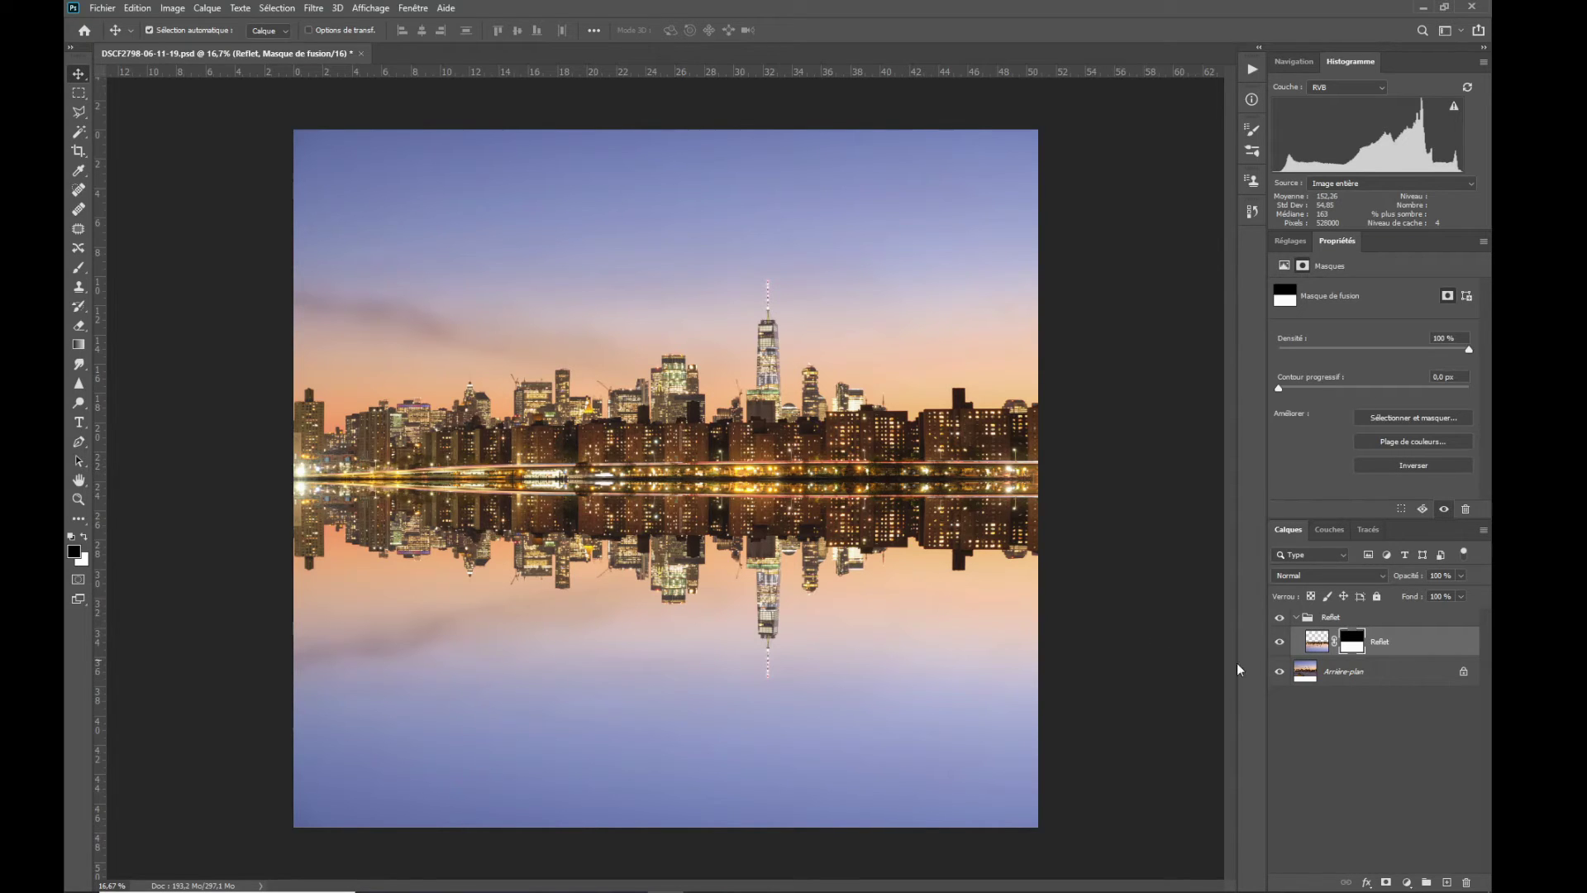
Copy the Reflet layer's mask onto the Reflet group and duplicate the masked Reflet layer
{"action": "left_click", "coordinate": [1320, 647]}
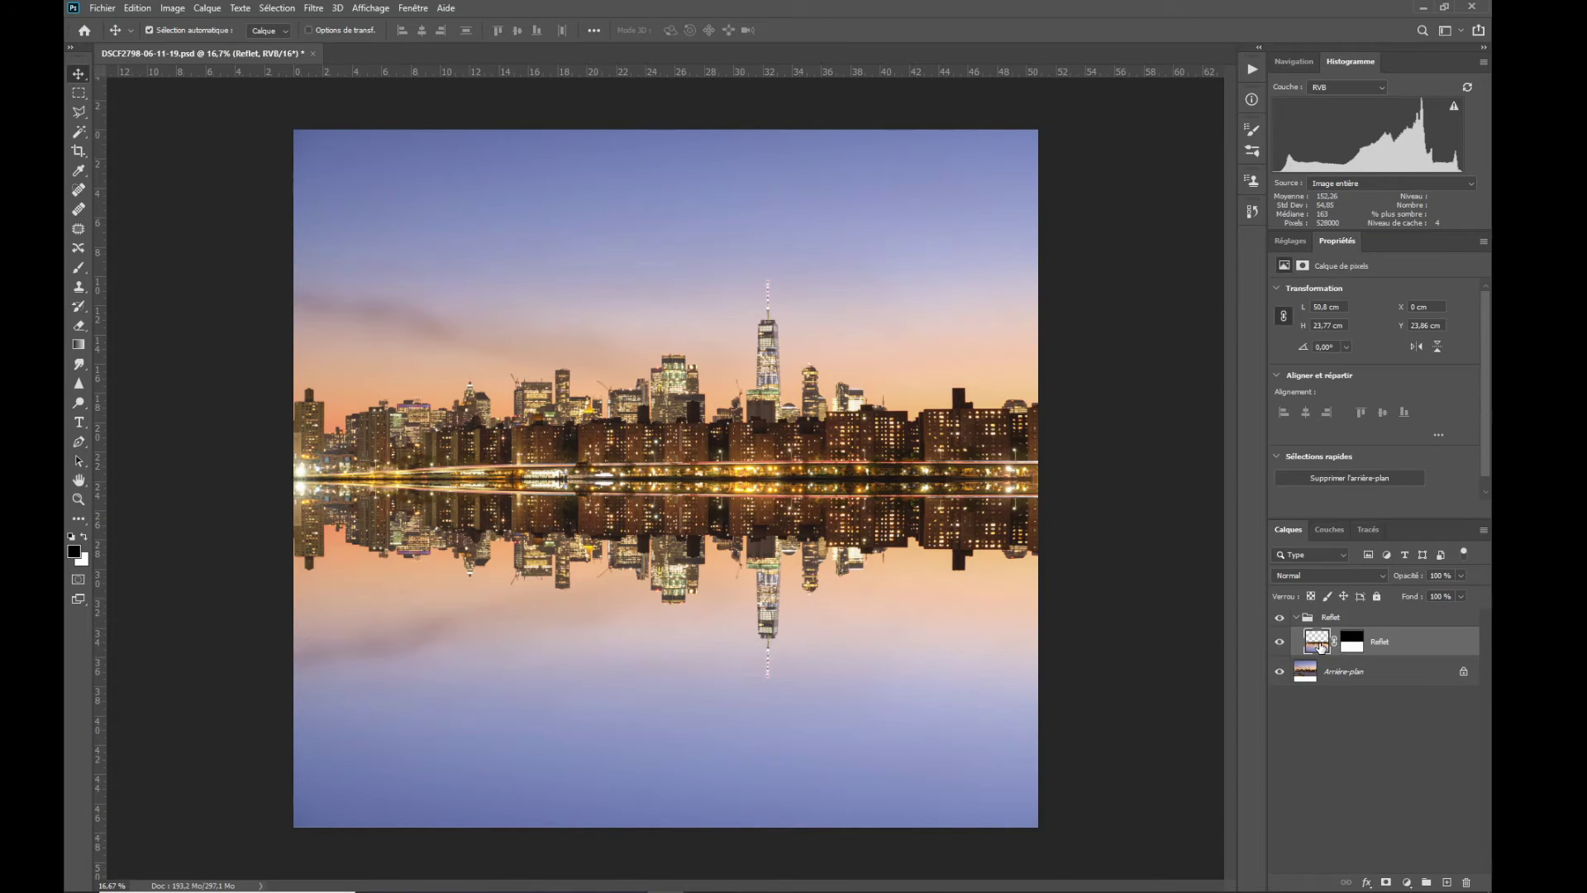
{"action": "left_click", "coordinate": [1358, 644]}
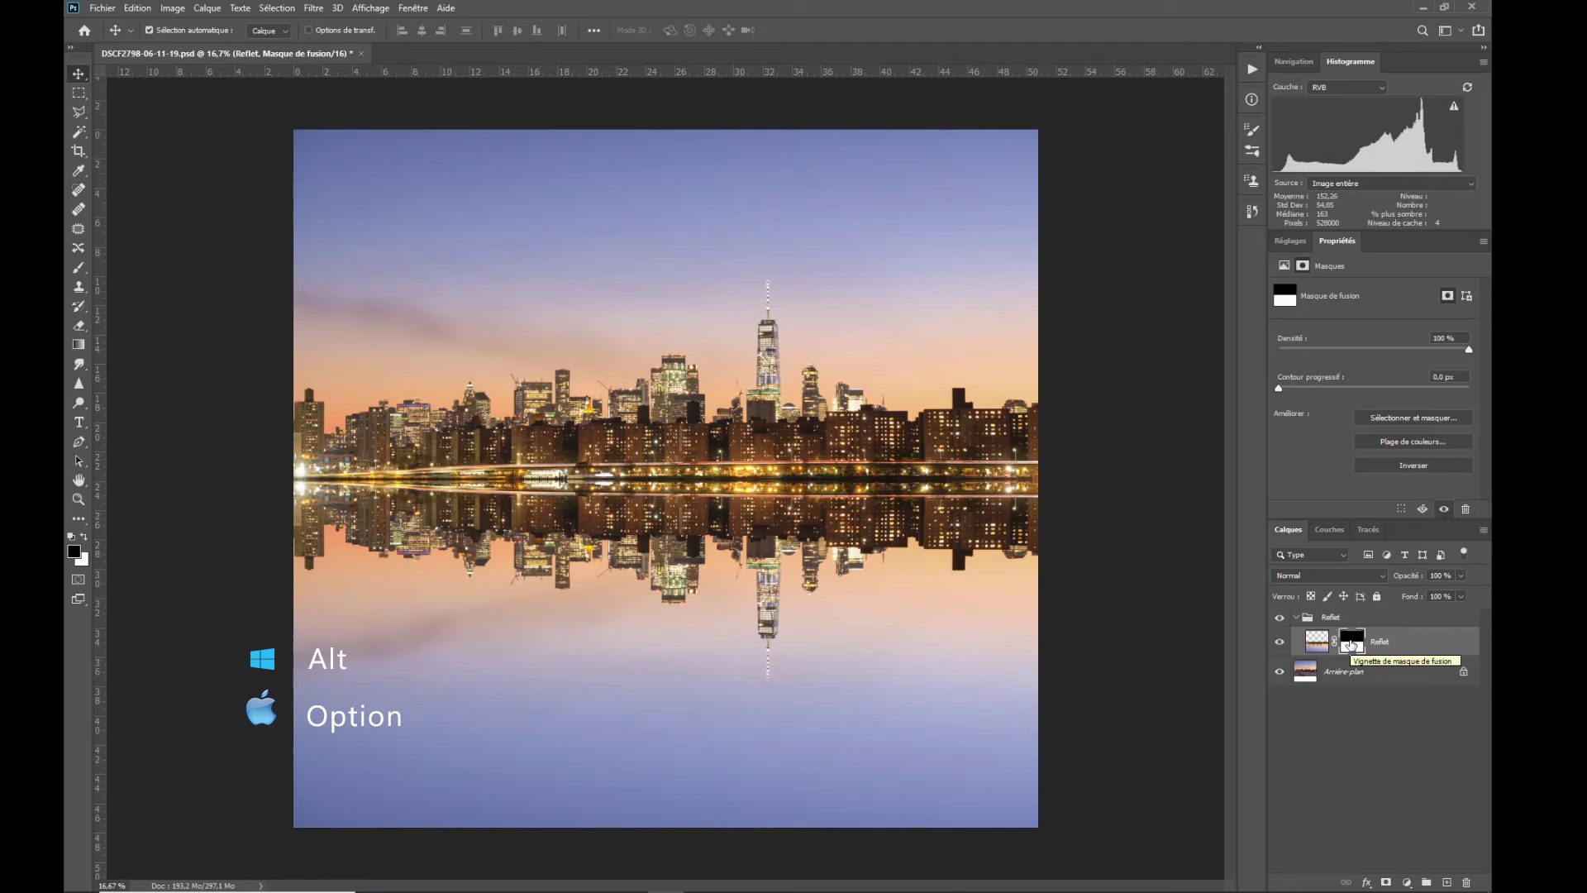
{"action": "left_click_drag", "start_coordinate": [1351, 646], "coordinate": [1339, 624]}
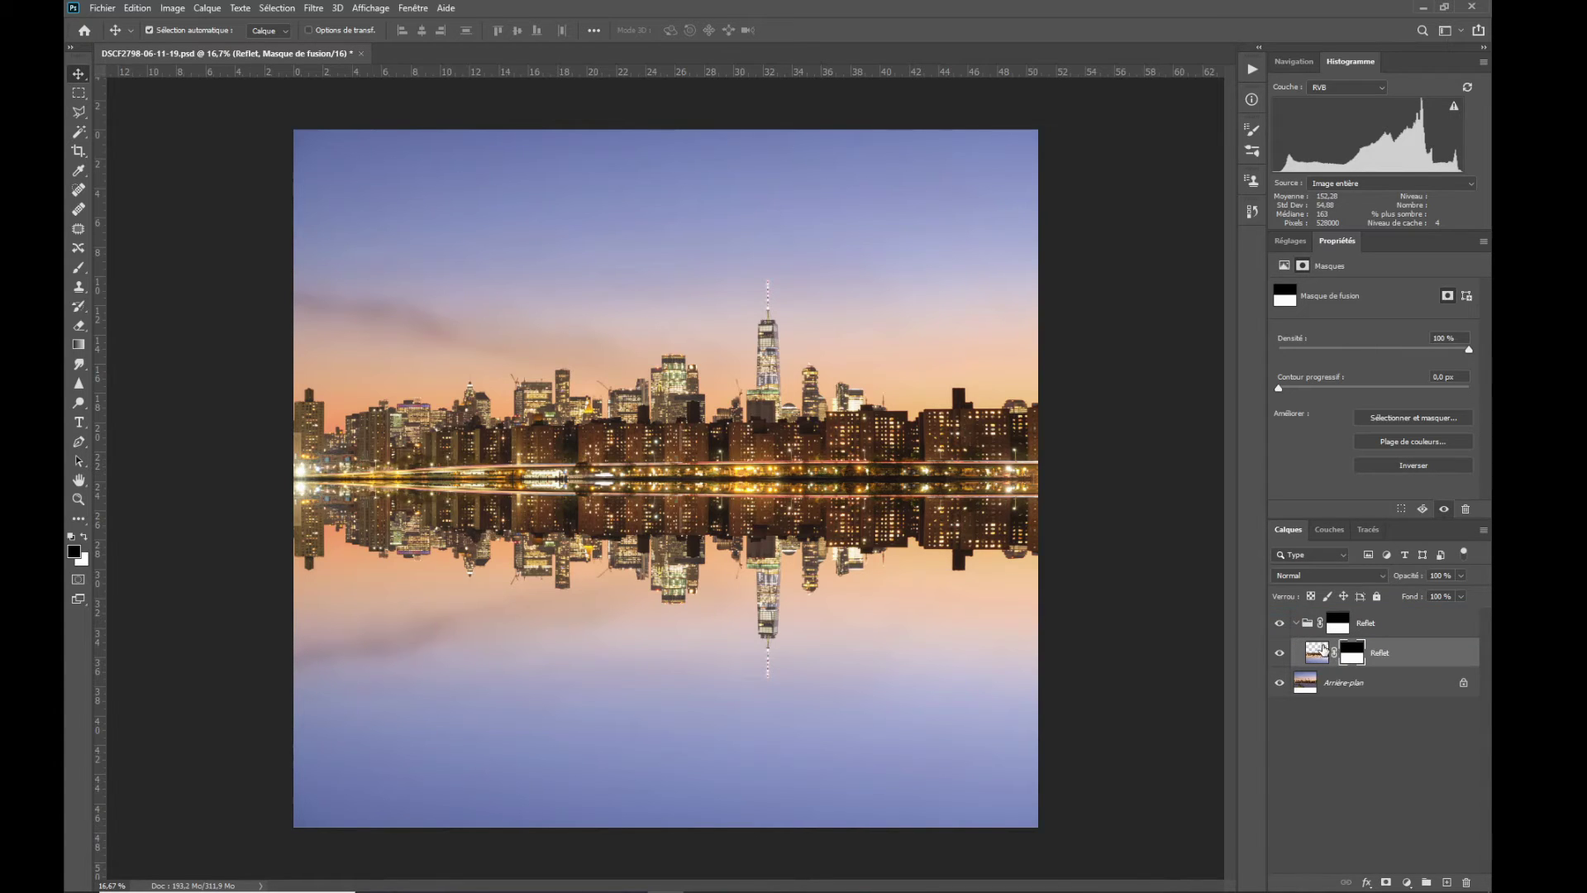
{"action": "left_click", "coordinate": [1323, 650]}
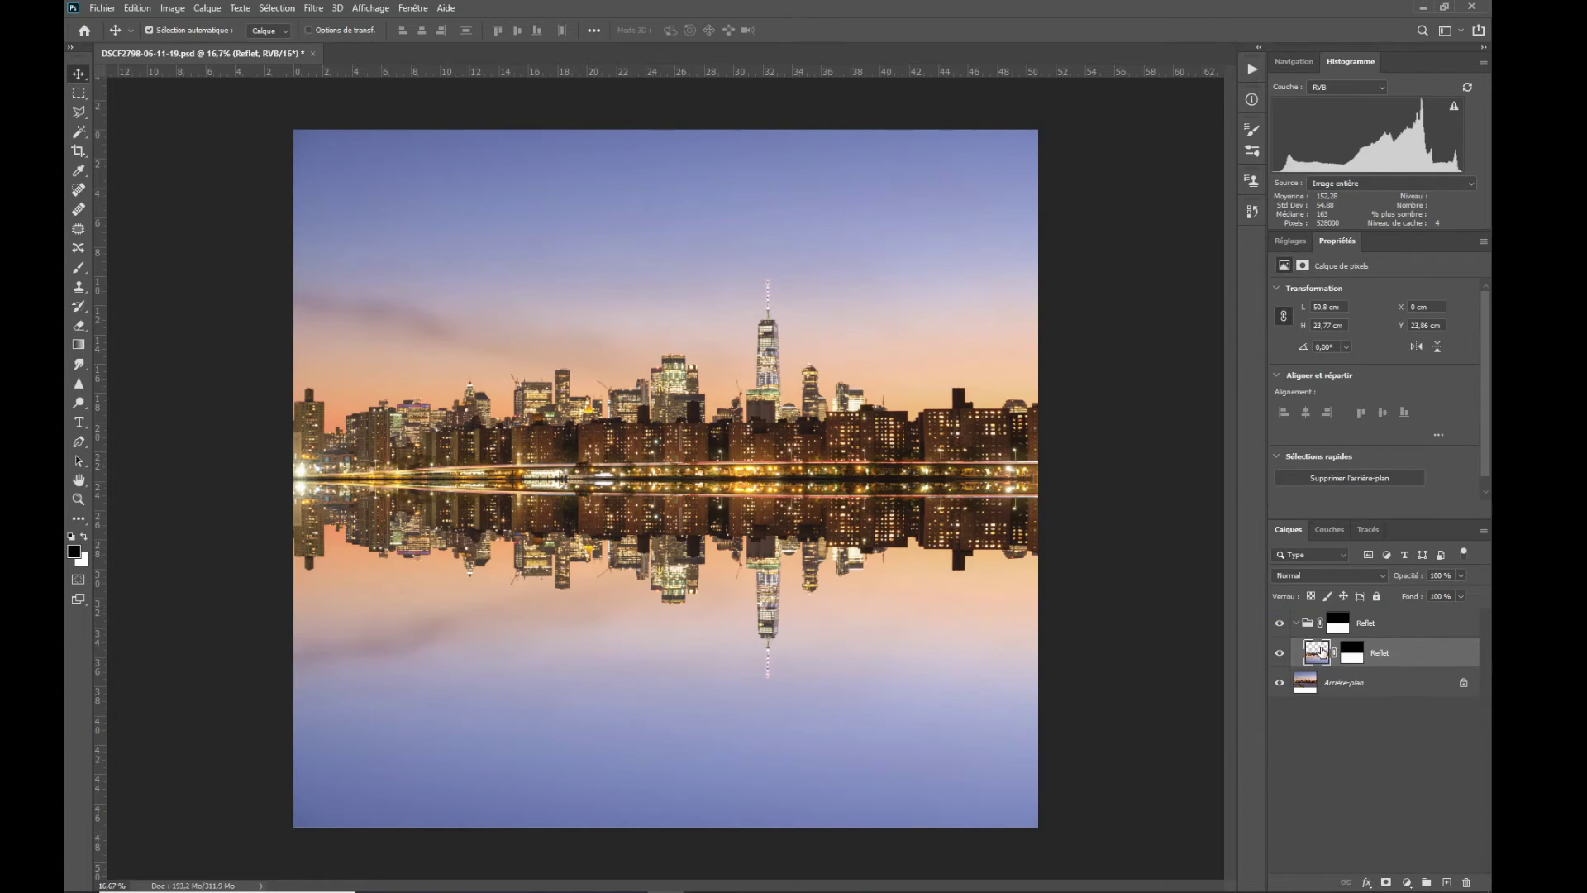
{"action": "key", "text": "ctrl+j"}
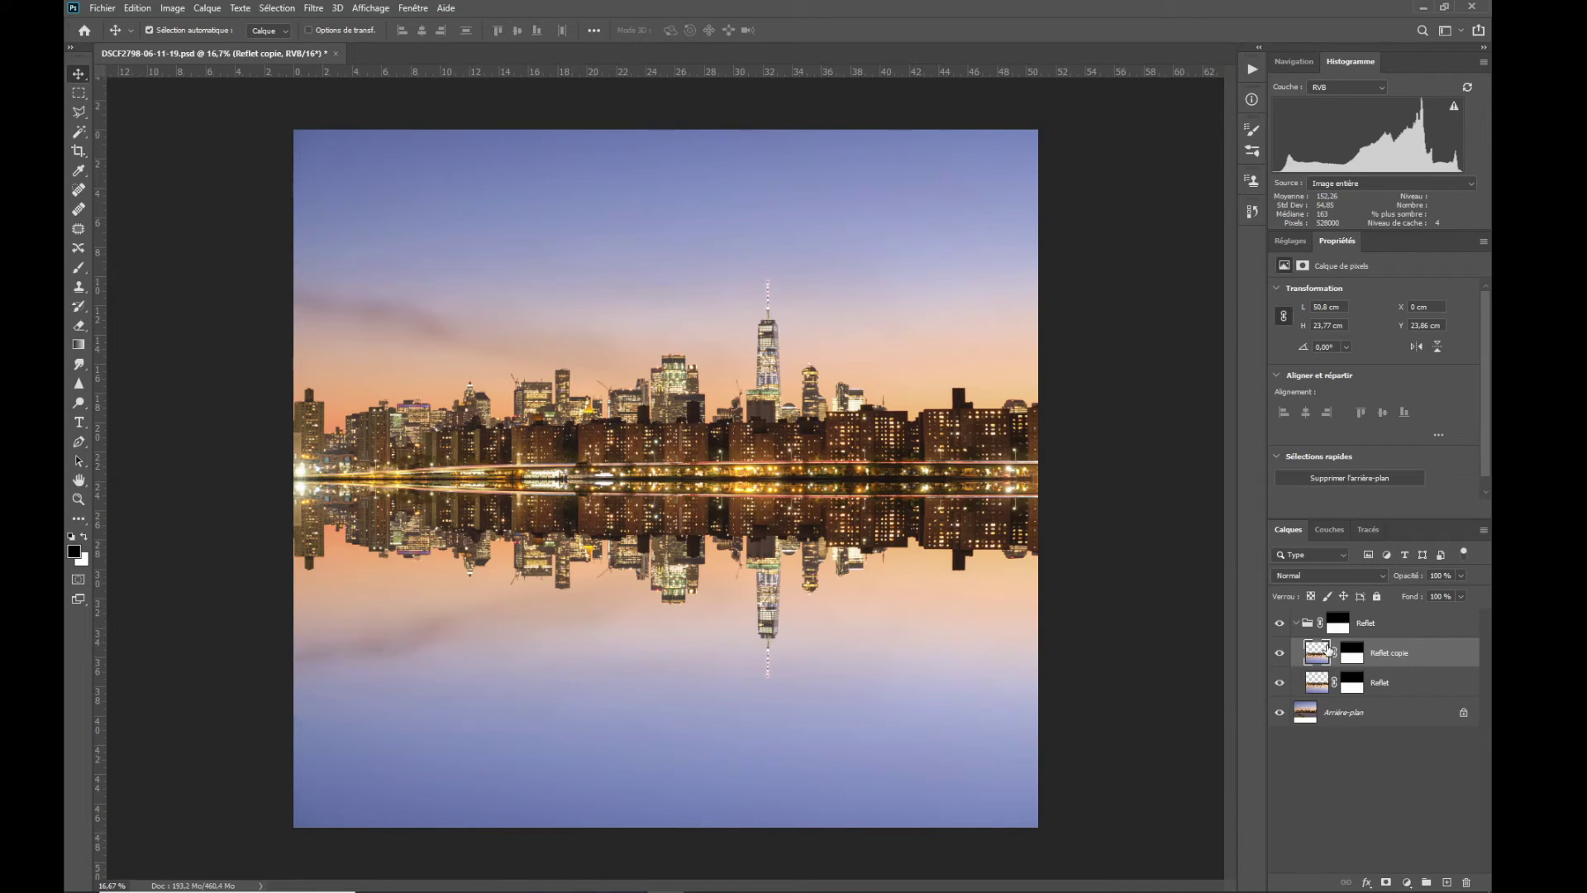
Apply a Motion Blur (Flou directionnel) to the Reflet copie layer with a 90° angle and a distance of 35 pixels
{"action": "left_click", "coordinate": [314, 8]}
{"action": "mouse_move", "coordinate": [331, 219]}
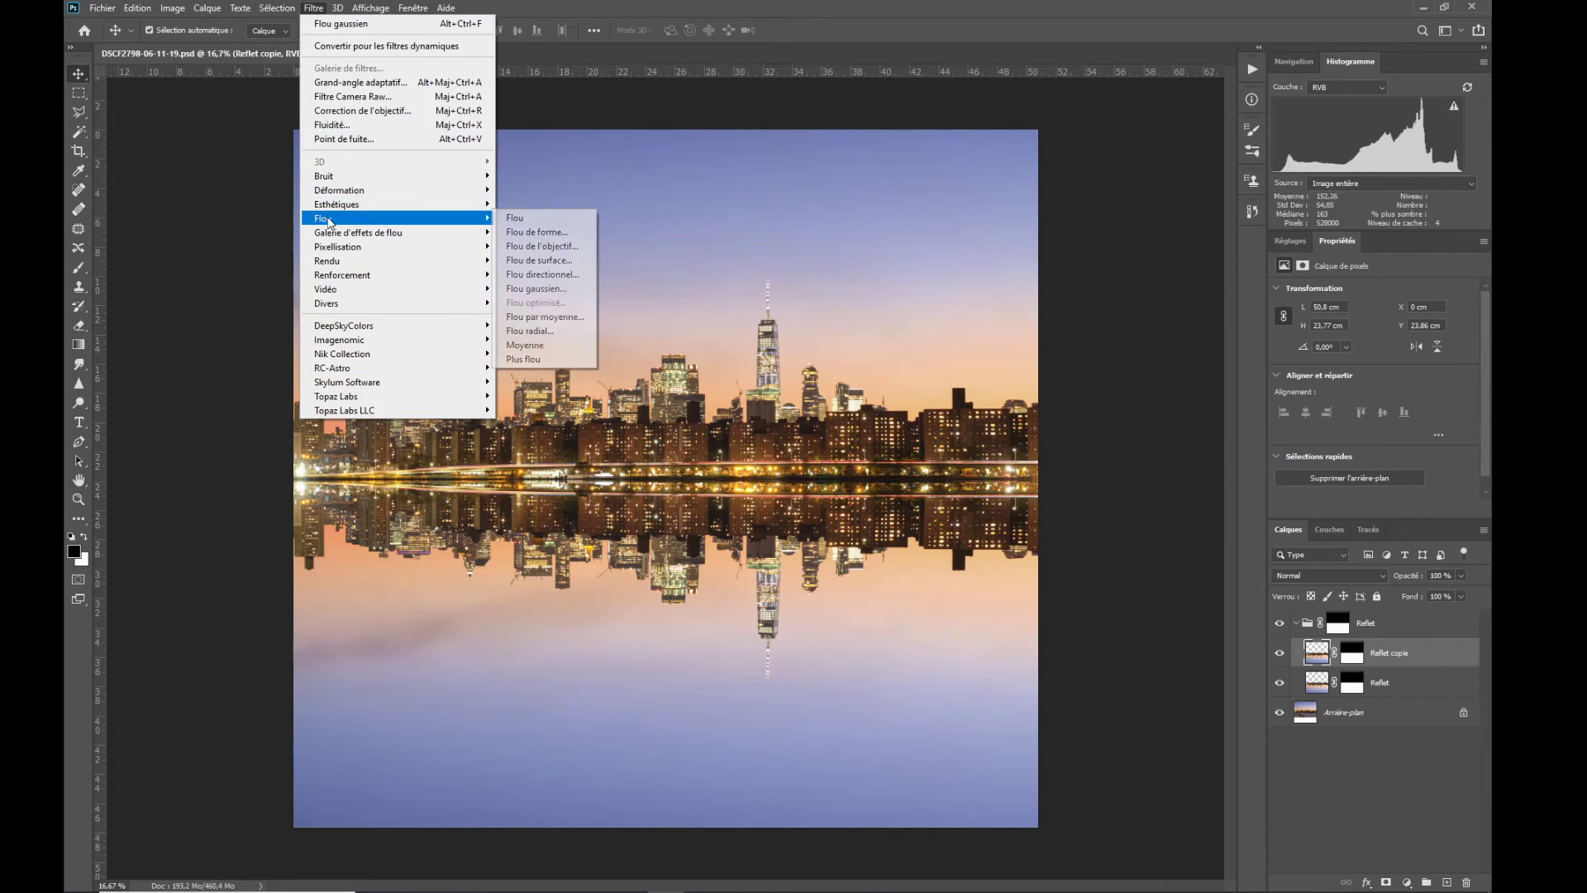
{"action": "left_click", "coordinate": [567, 274]}
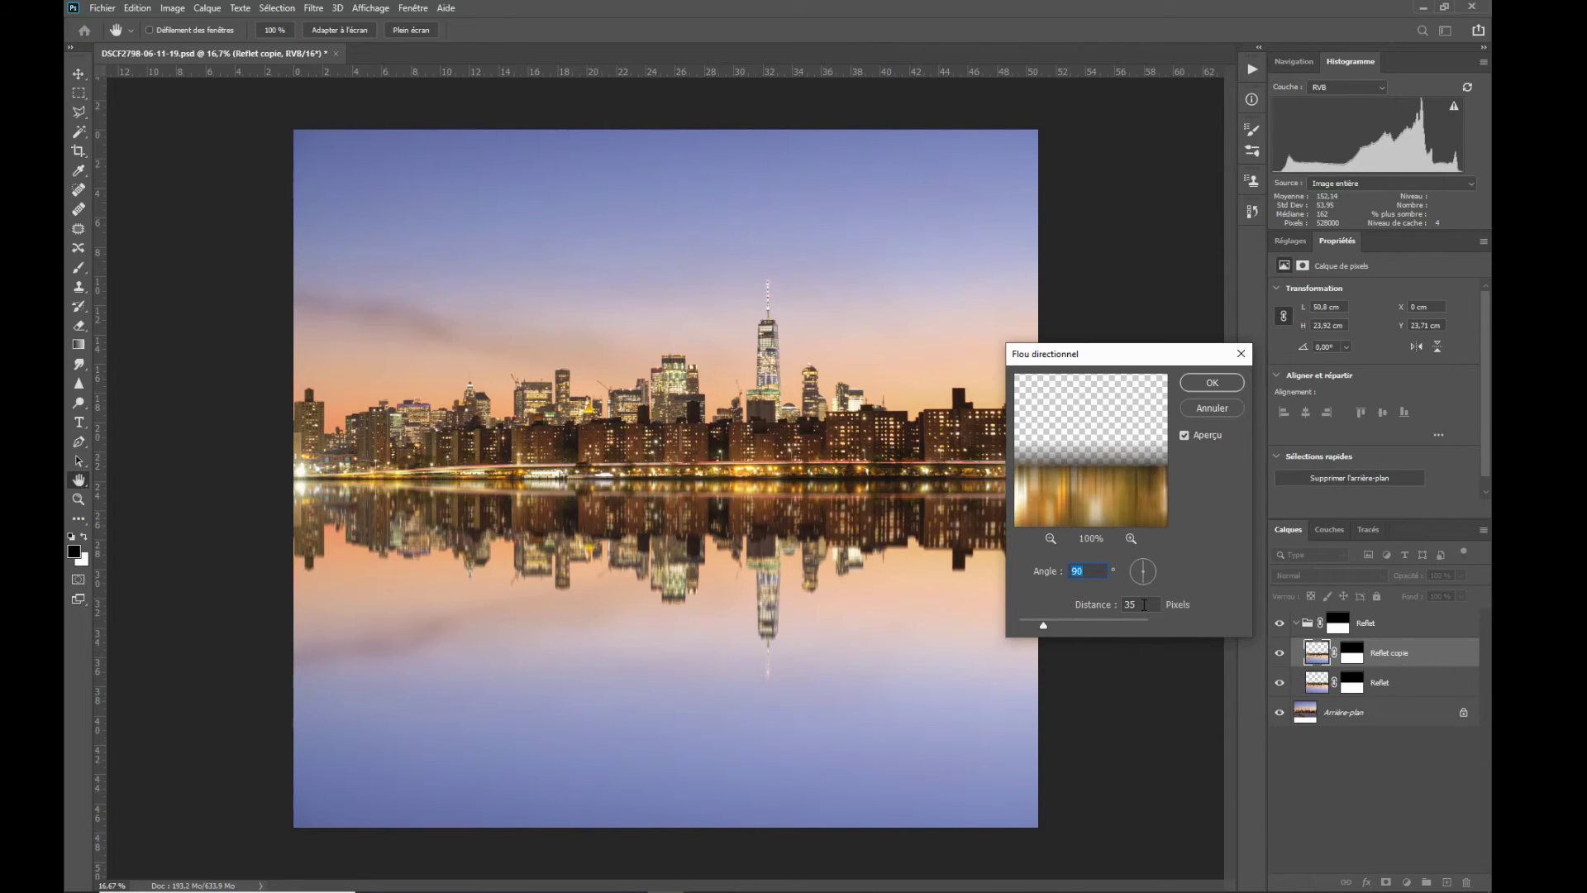
{"action": "left_click", "coordinate": [1212, 383]}
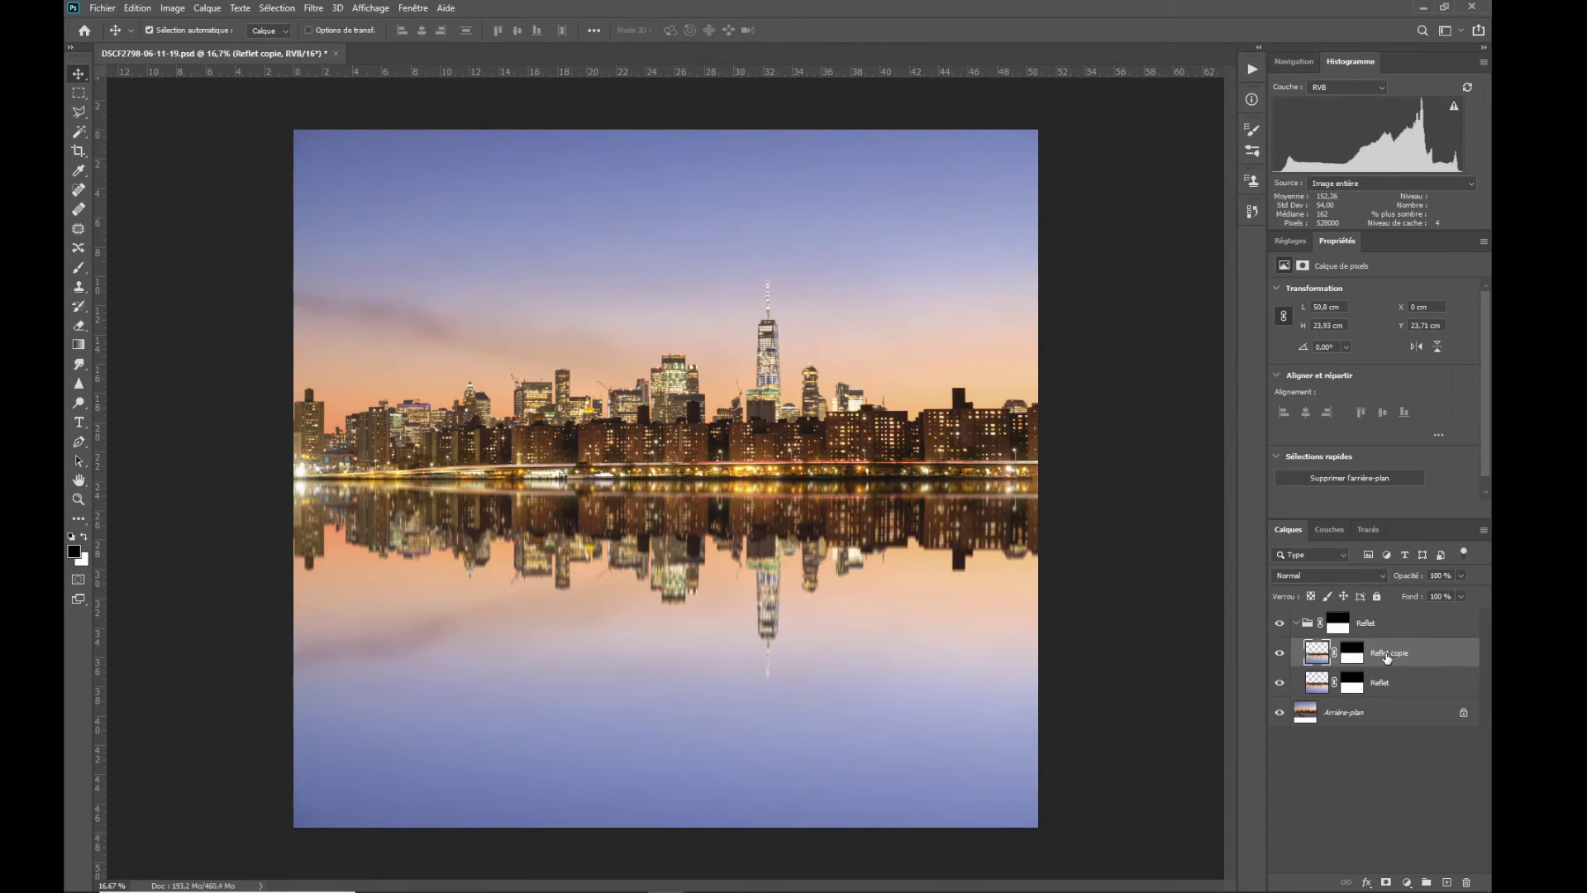
Rename the Reflet copie layer to "Flou directionnel" and duplicate it
{"action": "double_click", "coordinate": [1388, 653]}
{"action": "type", "text": "Flou directionnel"}
{"action": "left_click", "coordinate": [1435, 686]}
{"action": "left_click", "coordinate": [1436, 657]}
{"action": "key", "text": "ctrl+j"}
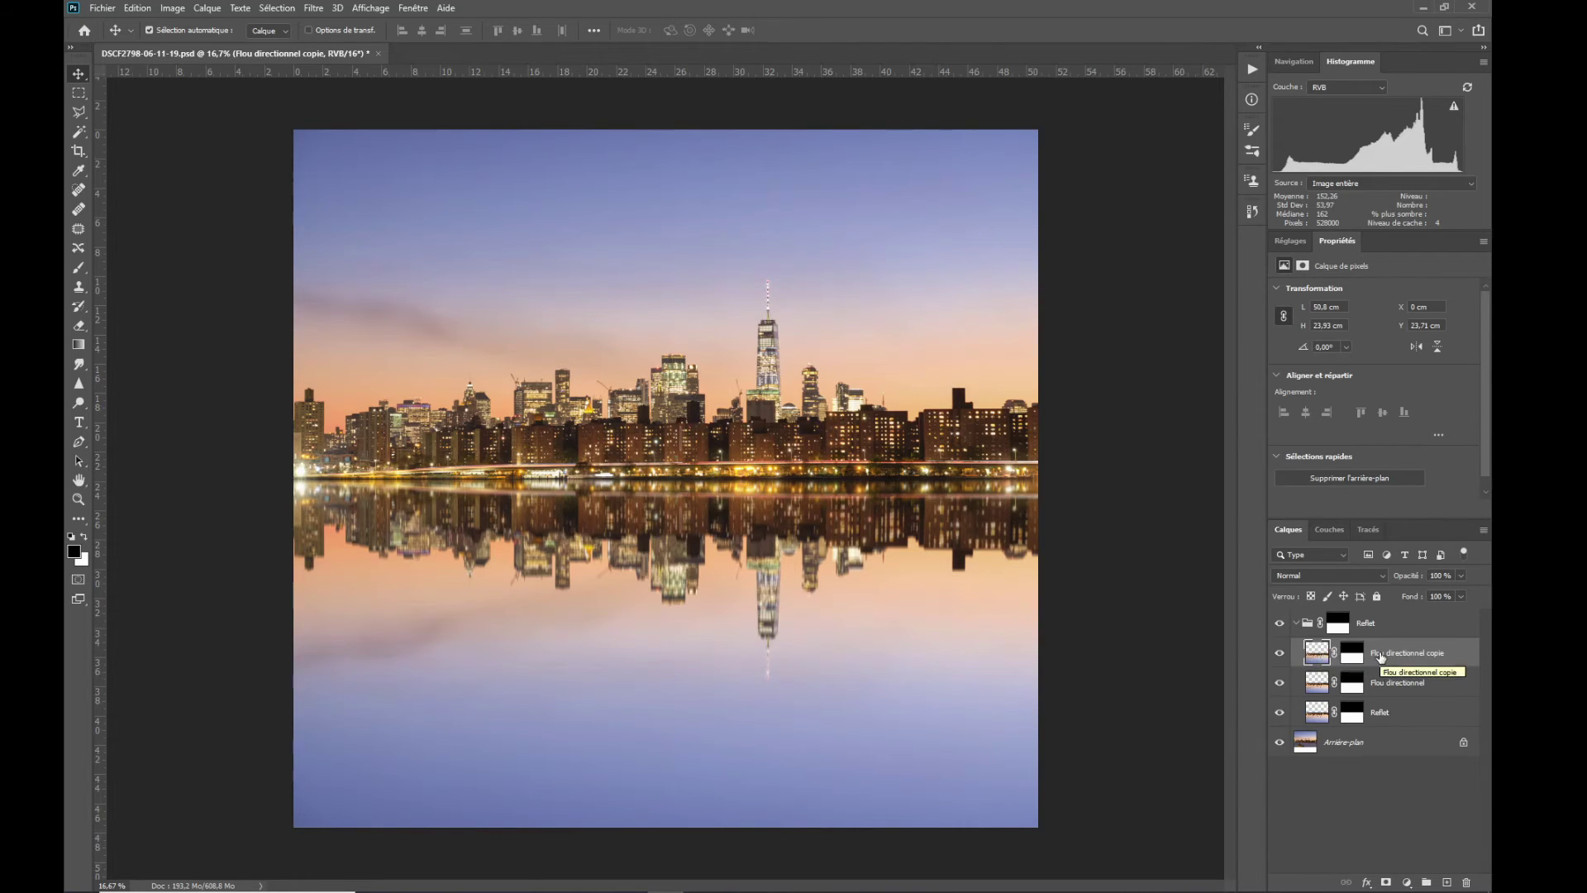
Apply a Gaussian Blur (Flou gaussien) with a 3,6 pixel radius to the Flou directionnel copie layer
{"action": "left_click", "coordinate": [315, 9]}
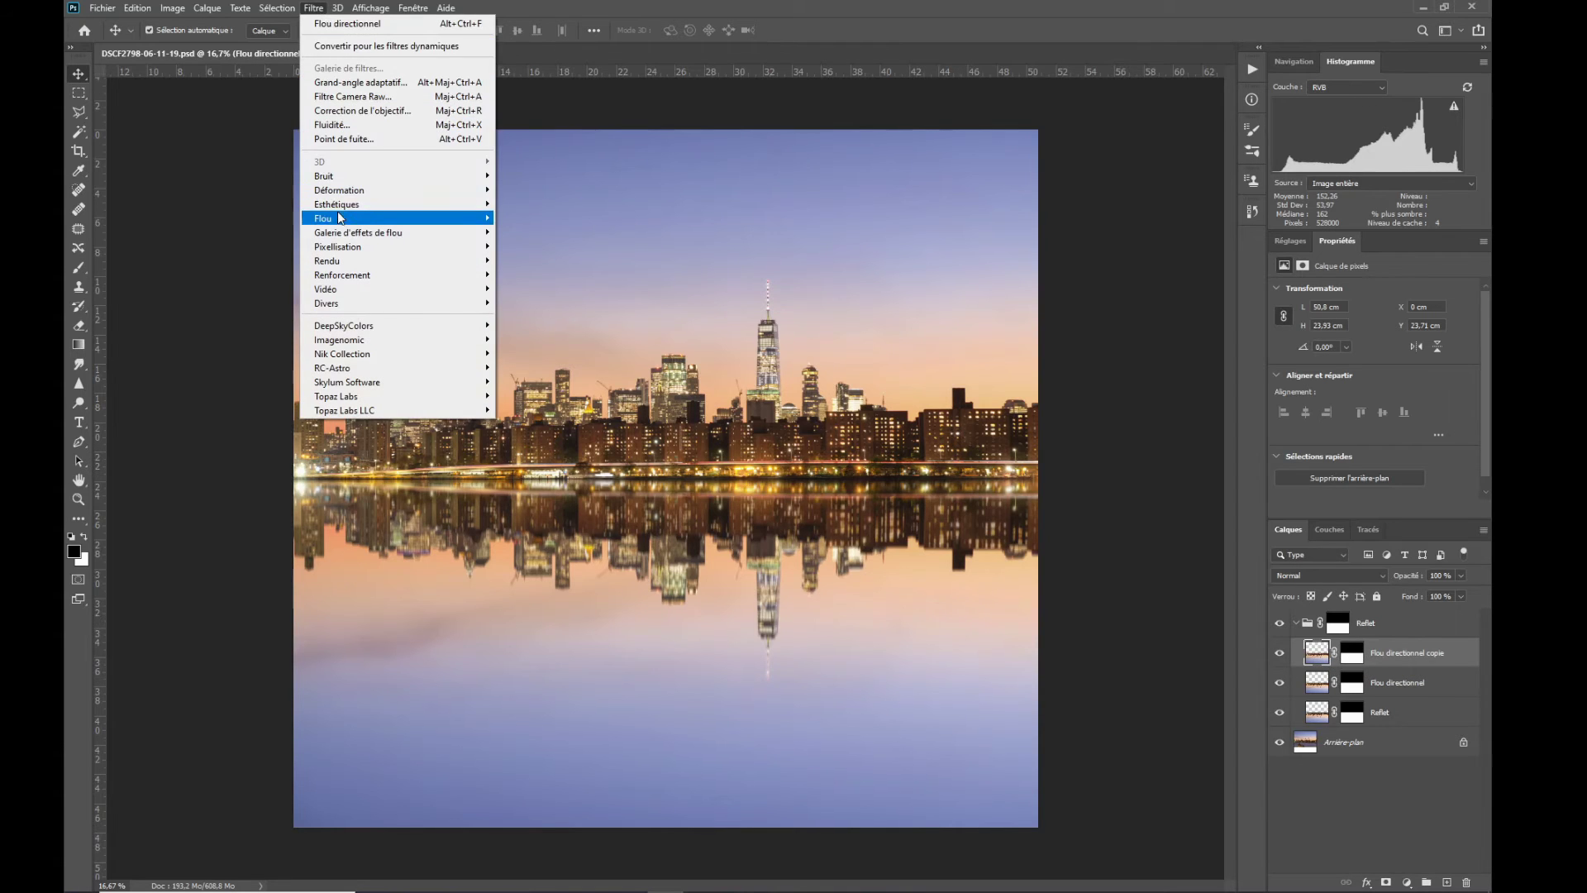
{"action": "mouse_move", "coordinate": [339, 218]}
{"action": "left_click", "coordinate": [537, 285]}
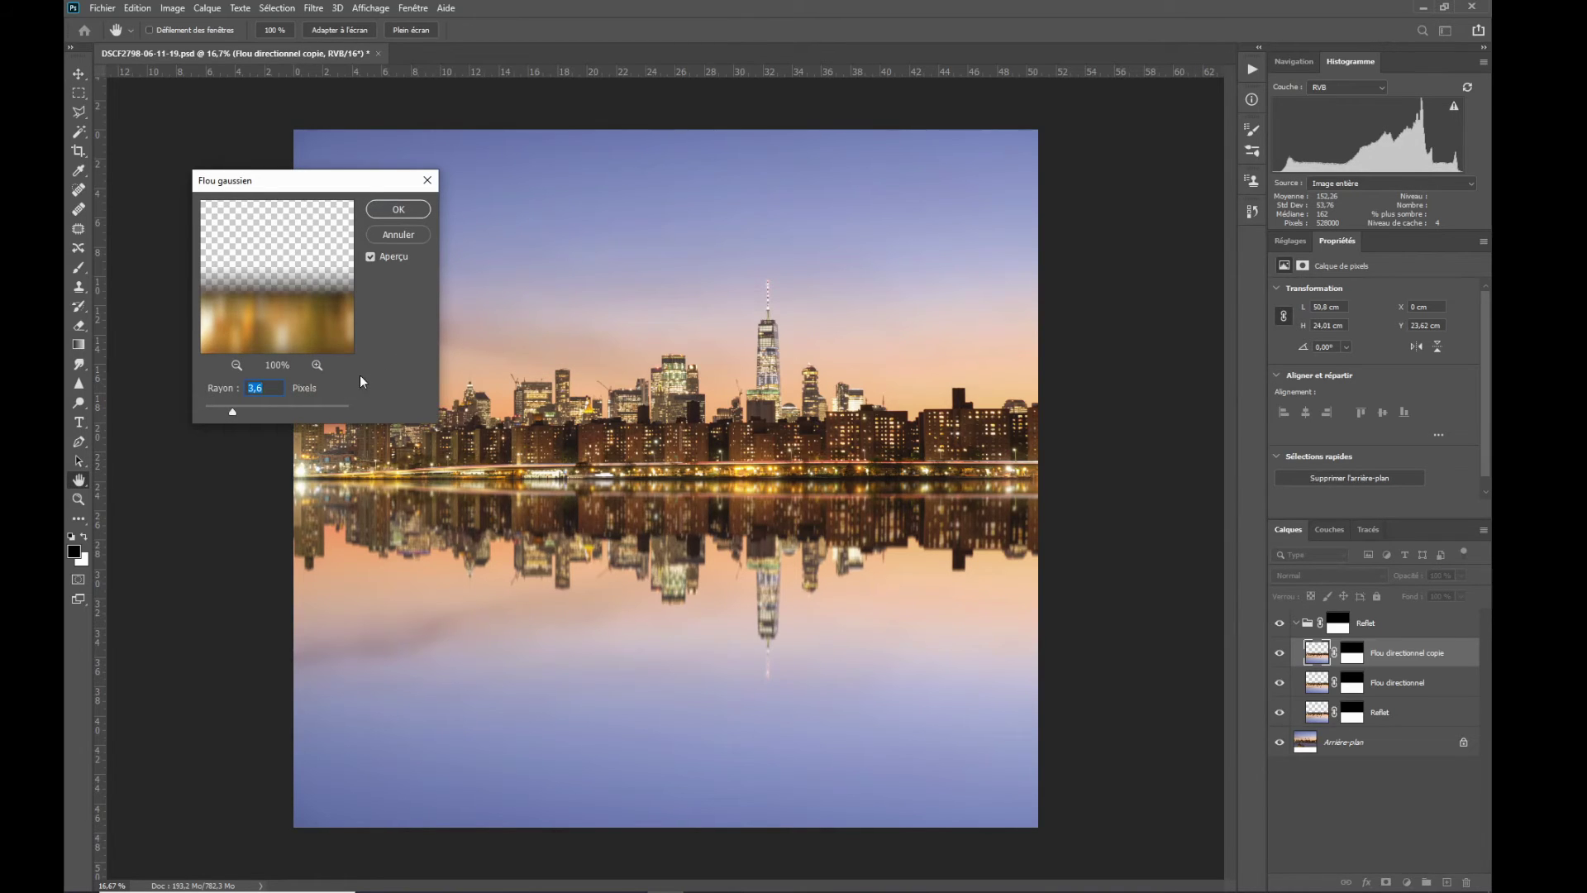
{"action": "left_click", "coordinate": [387, 209]}
Rename the Flou directionnel copie layer to "Flou directionnel" and keep it selected
{"action": "double_click", "coordinate": [1390, 657]}
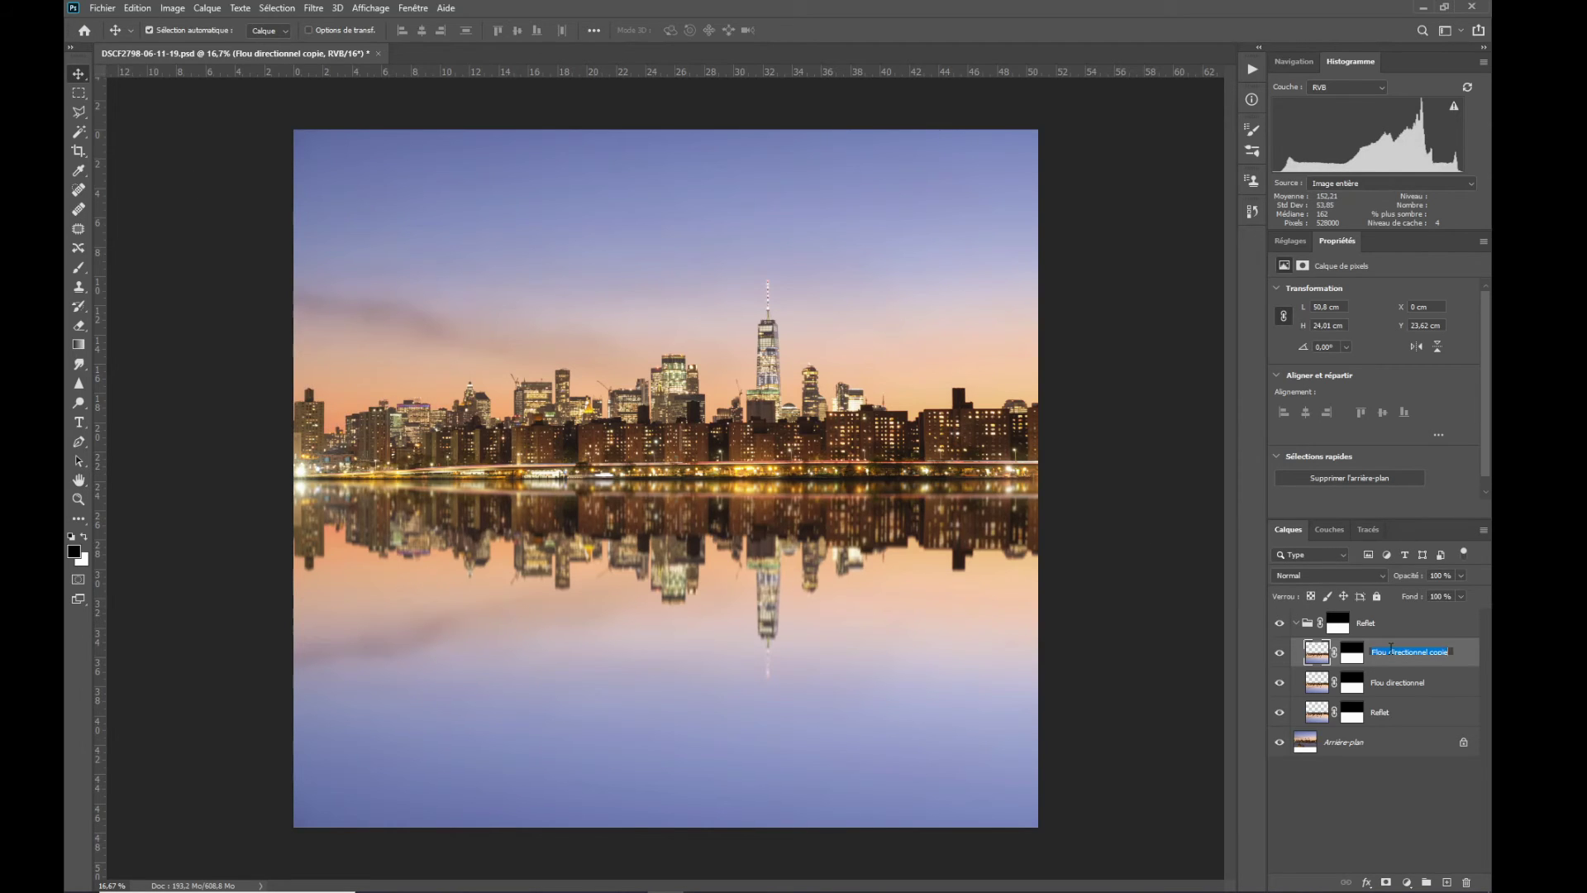
{"action": "type", "text": "Flou directionnel"}
{"action": "left_click", "coordinate": [1434, 688]}
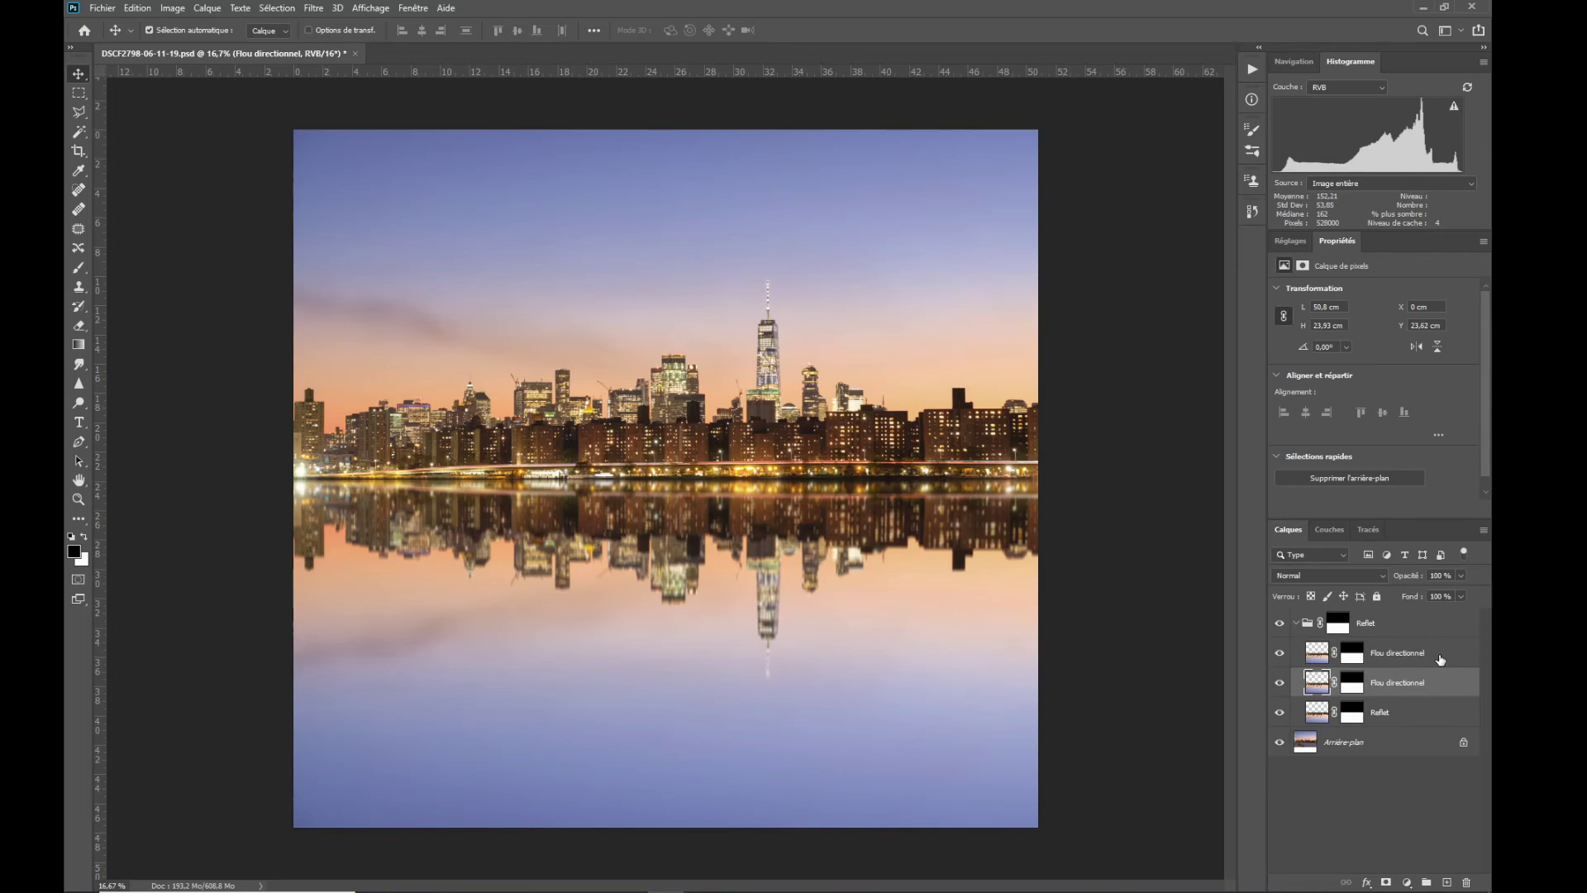
{"action": "left_click", "coordinate": [1440, 657]}
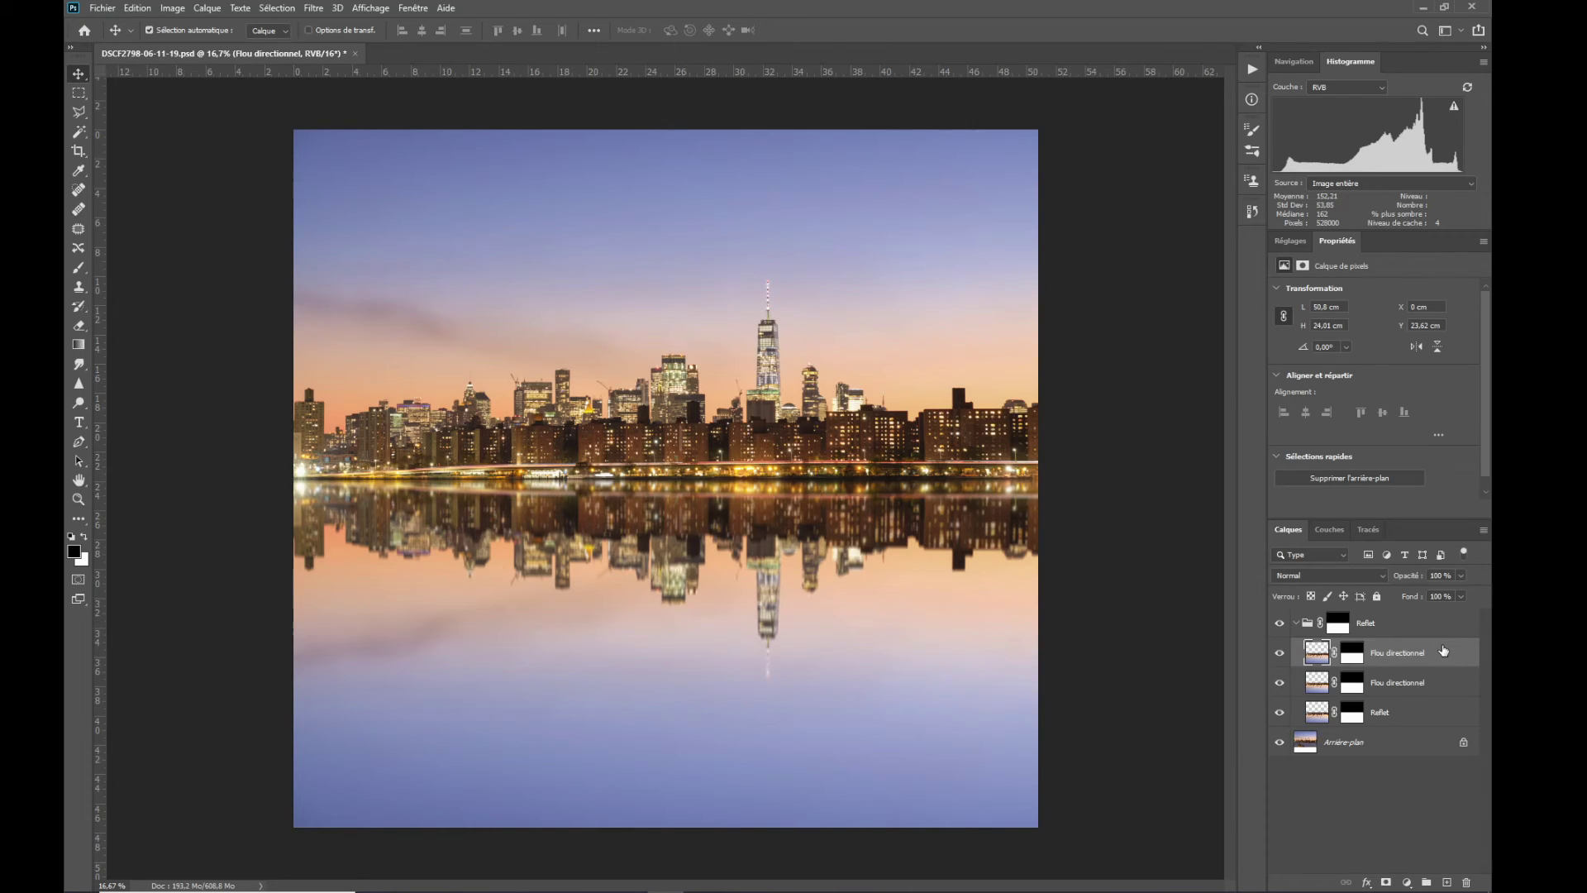
Add a Levels (Niveaux) adjustment layer above the uppermost Flou directionnel layer and clip it to that layer
{"action": "left_click", "coordinate": [1406, 883]}
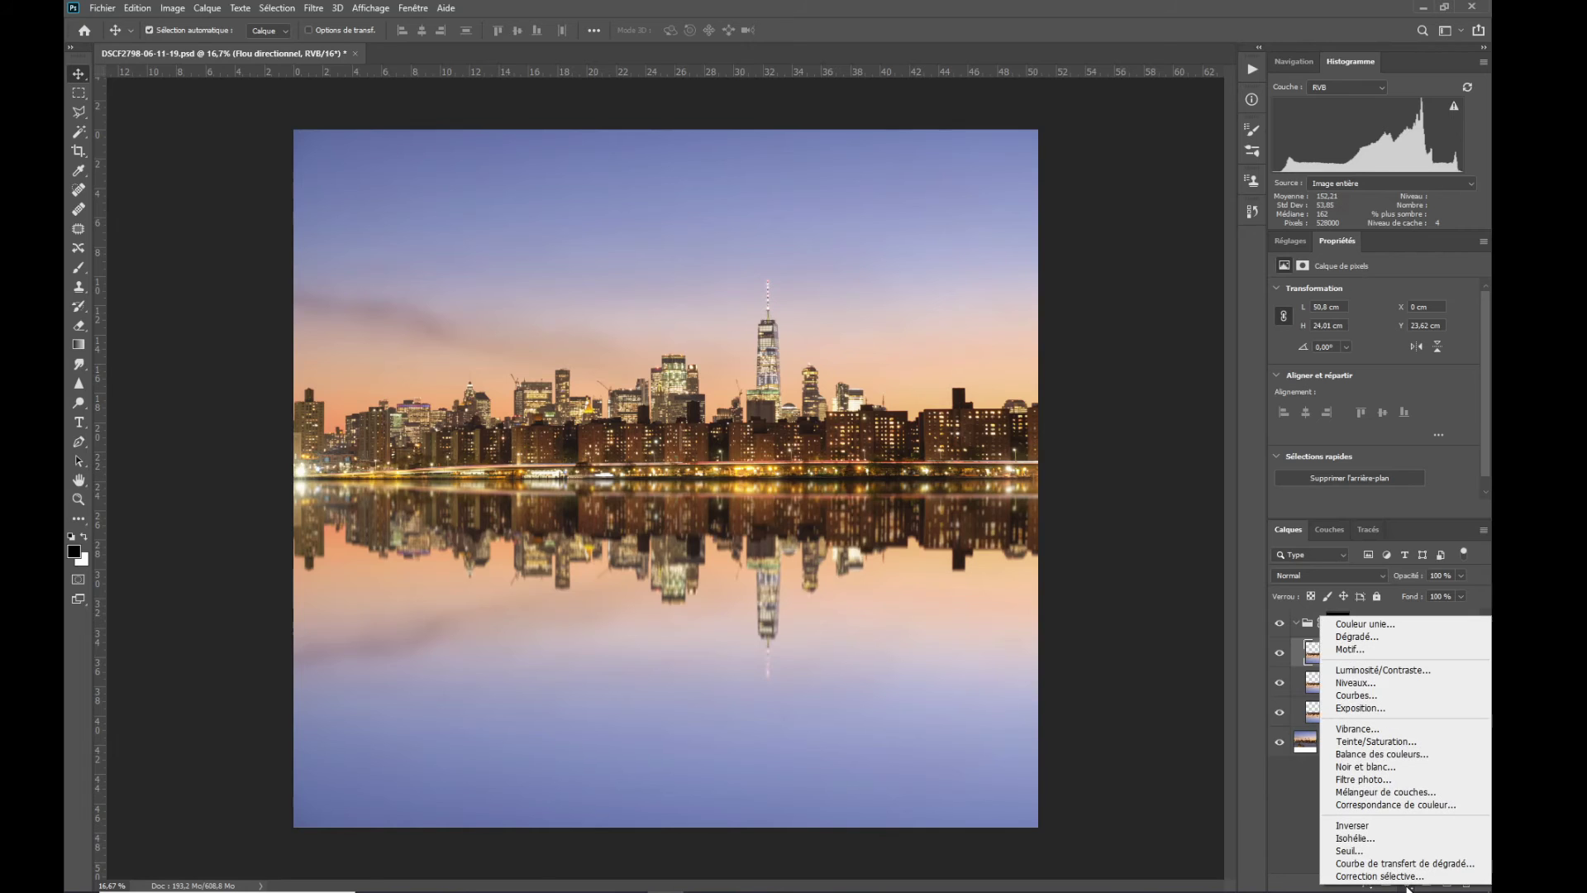
{"action": "left_click", "coordinate": [1396, 685]}
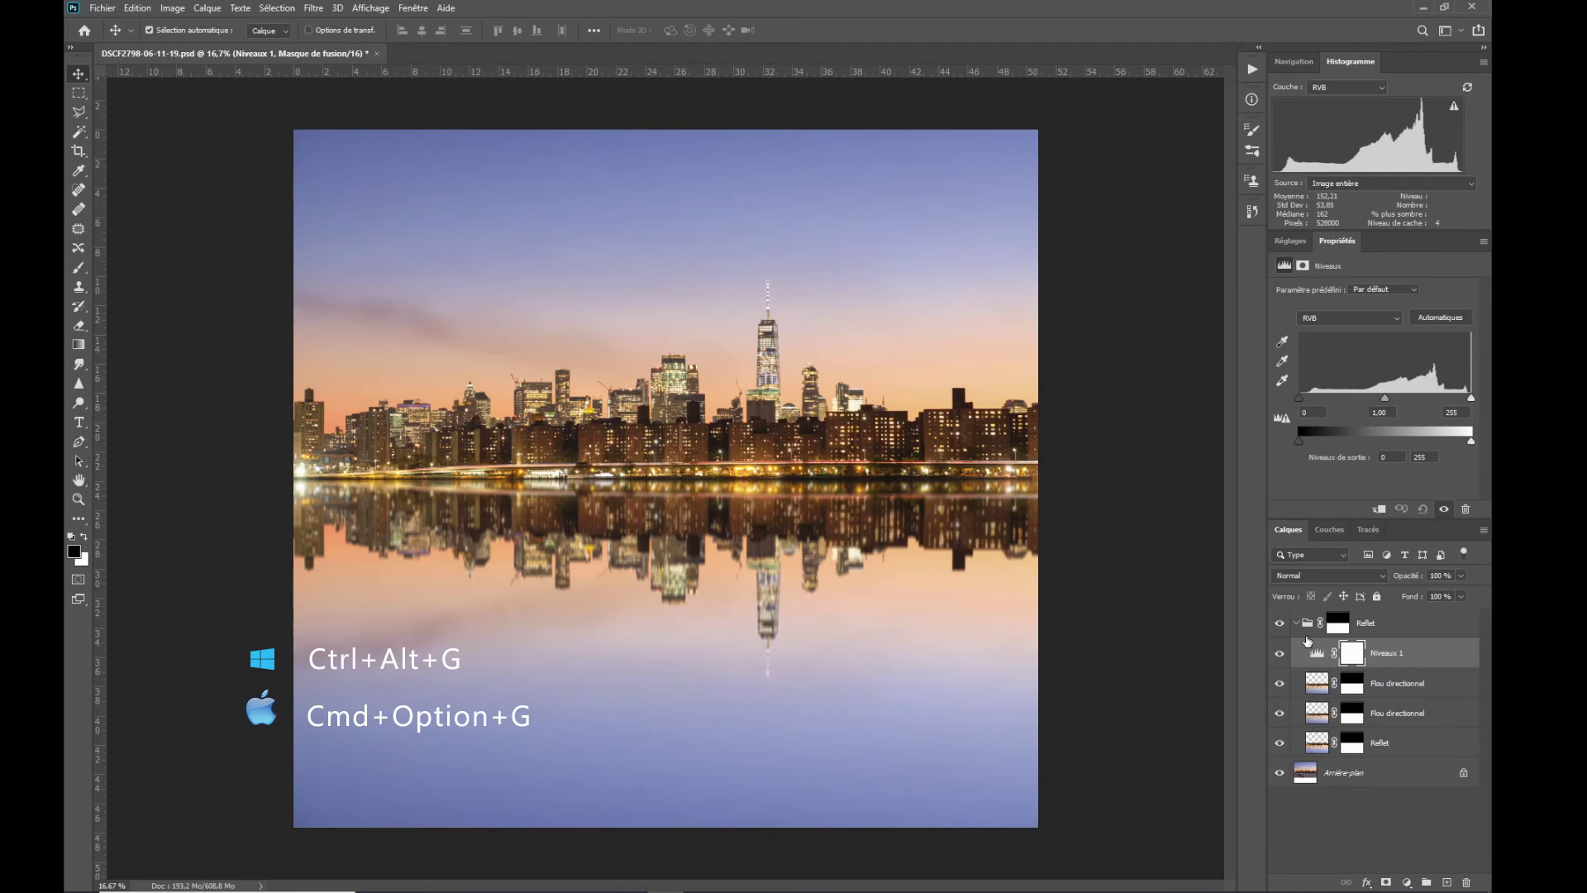
{"action": "key", "text": "ctrl"}
{"action": "key", "text": "ctrl+alt+g"}
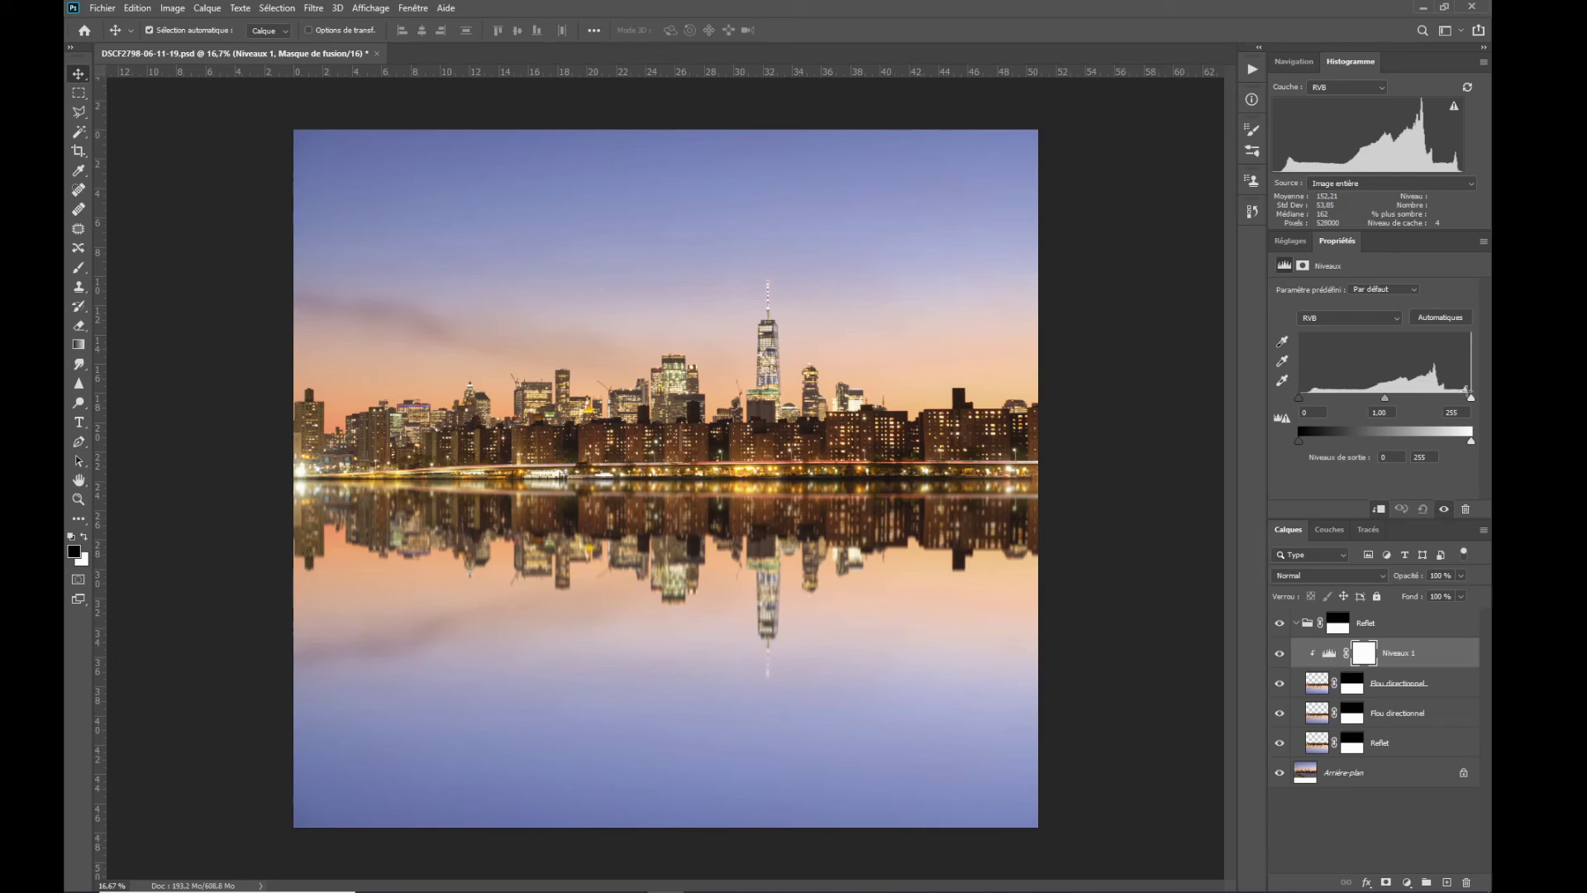
Brighten the reflection by lowering the Levels adjustment's white input point to 231
{"action": "left_click", "coordinate": [1330, 653]}
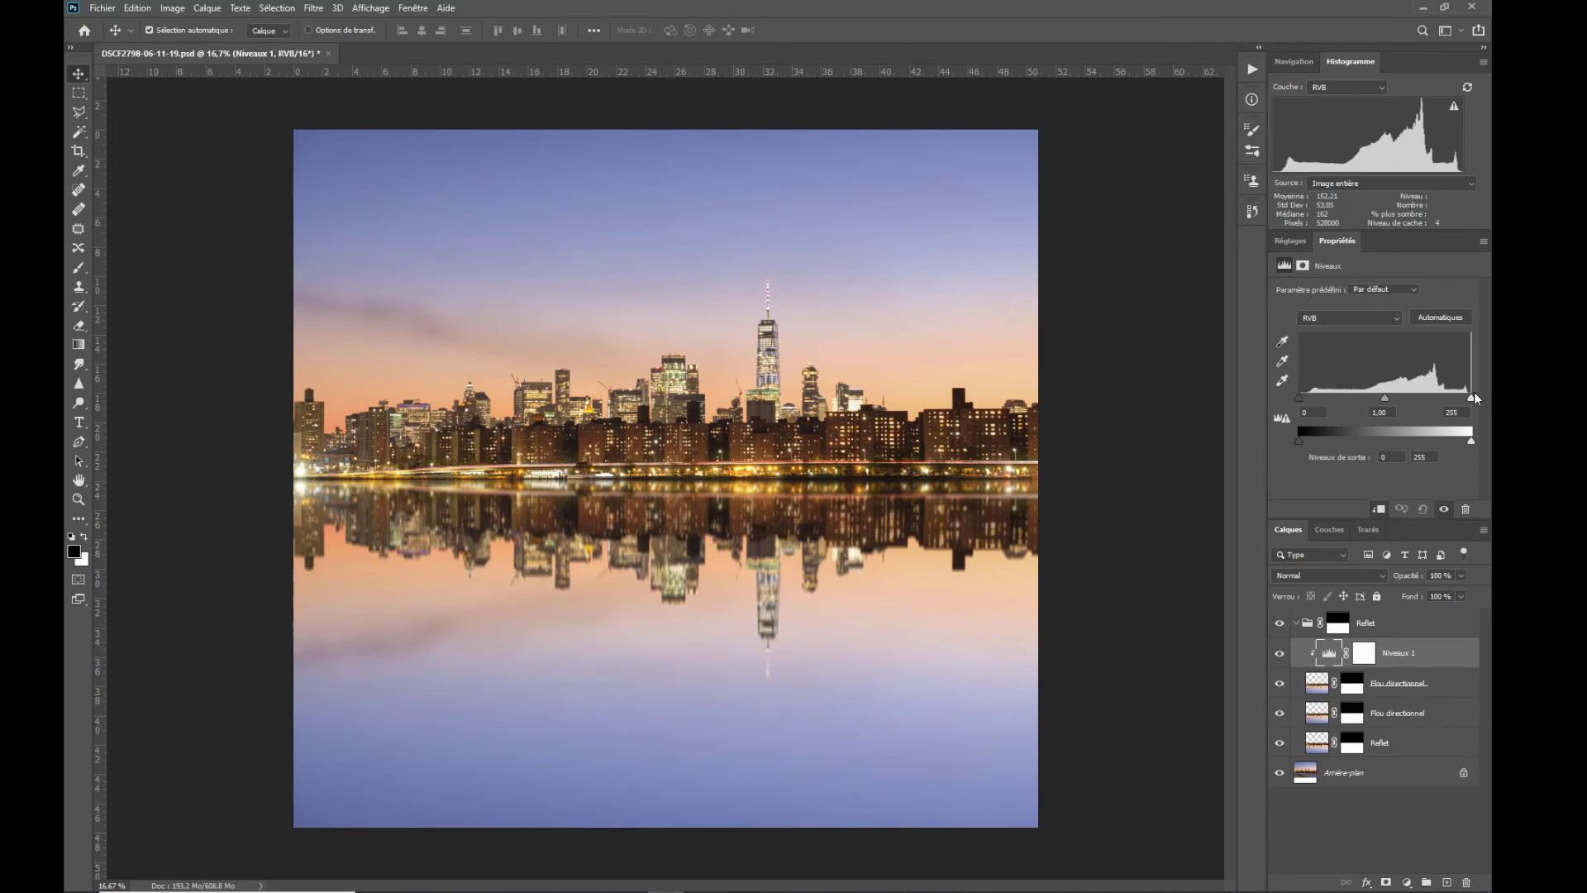
{"action": "left_click_drag", "start_coordinate": [1471, 398], "coordinate": [1455, 388]}
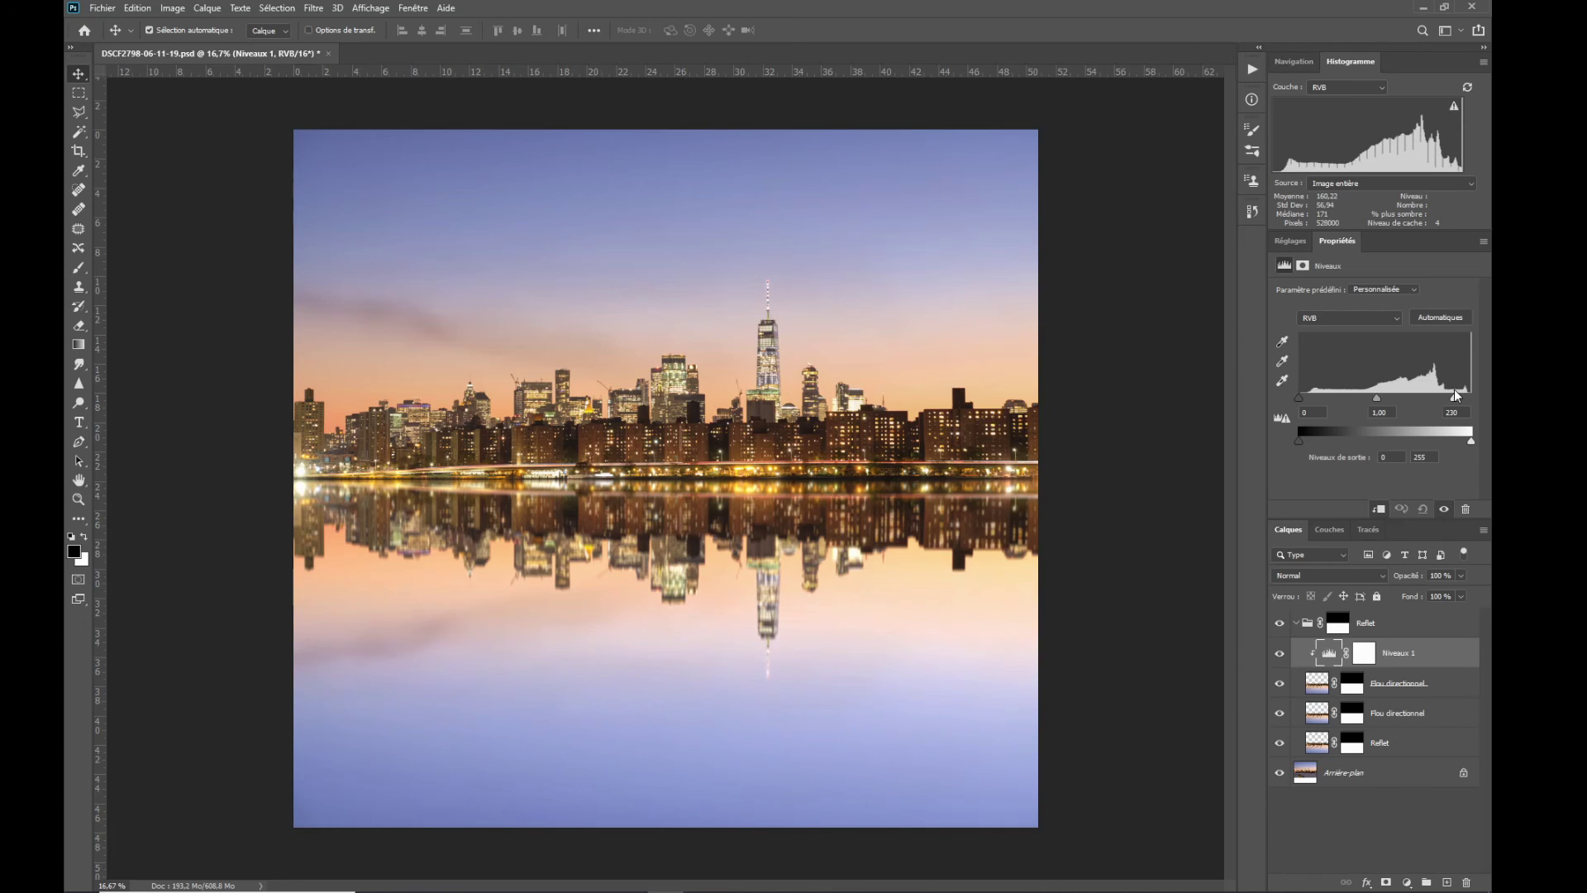
{"action": "left_click_drag", "start_coordinate": [1455, 388], "coordinate": [1455, 388]}
Replace the Levels layer's mask with a copy of the mask from the Flou directionnel layer beneath it
{"action": "left_click_drag", "start_coordinate": [1354, 688], "coordinate": [1364, 655]}
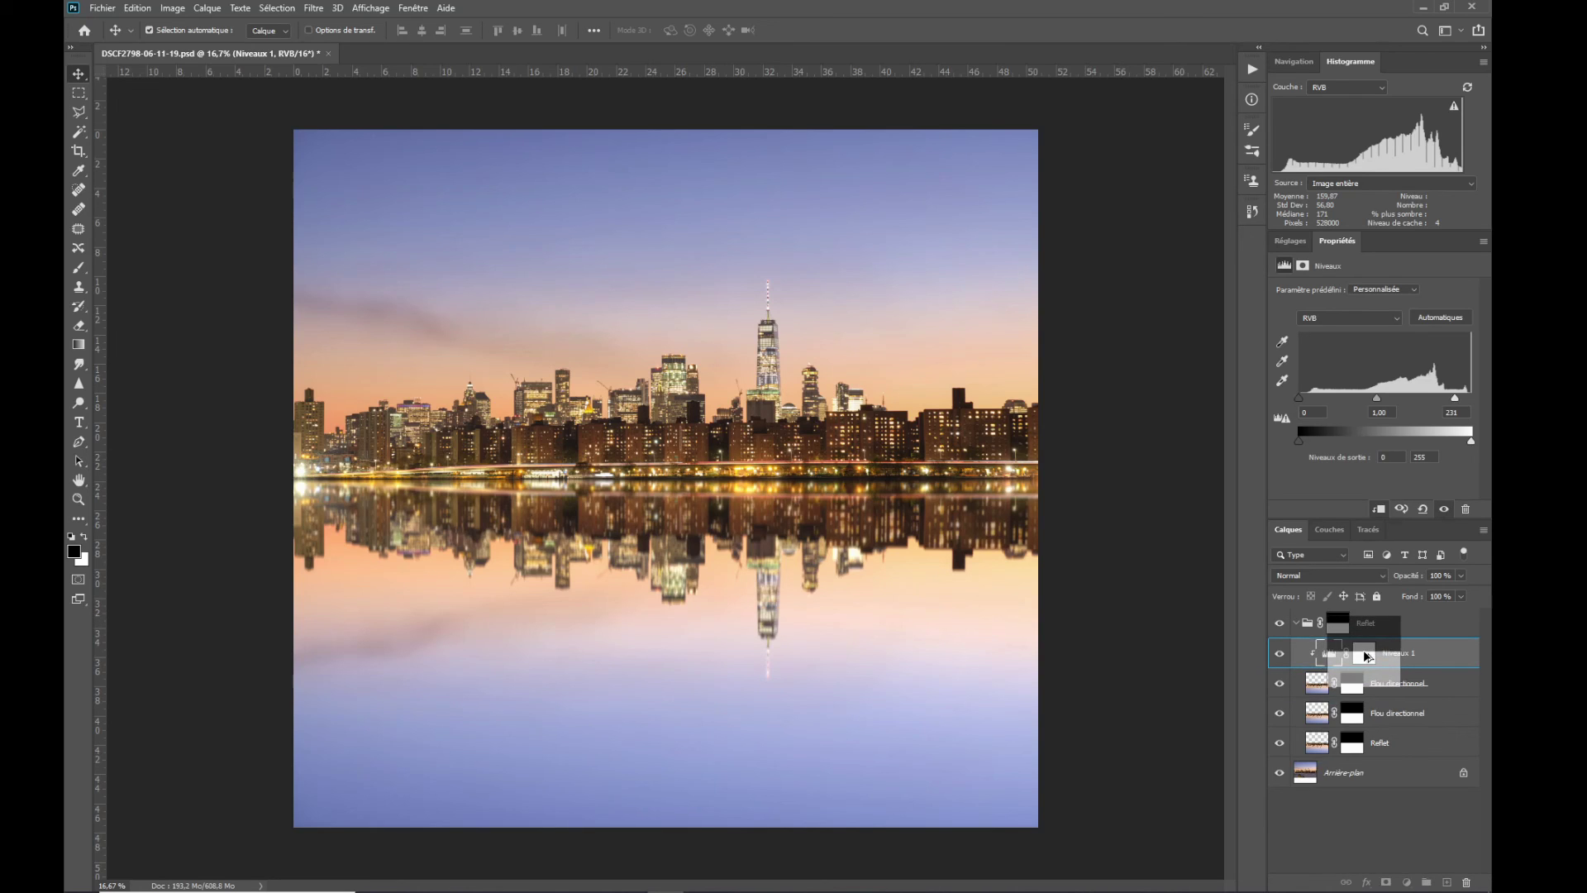
{"action": "left_click_drag", "start_coordinate": [1362, 650], "coordinate": [1362, 650]}
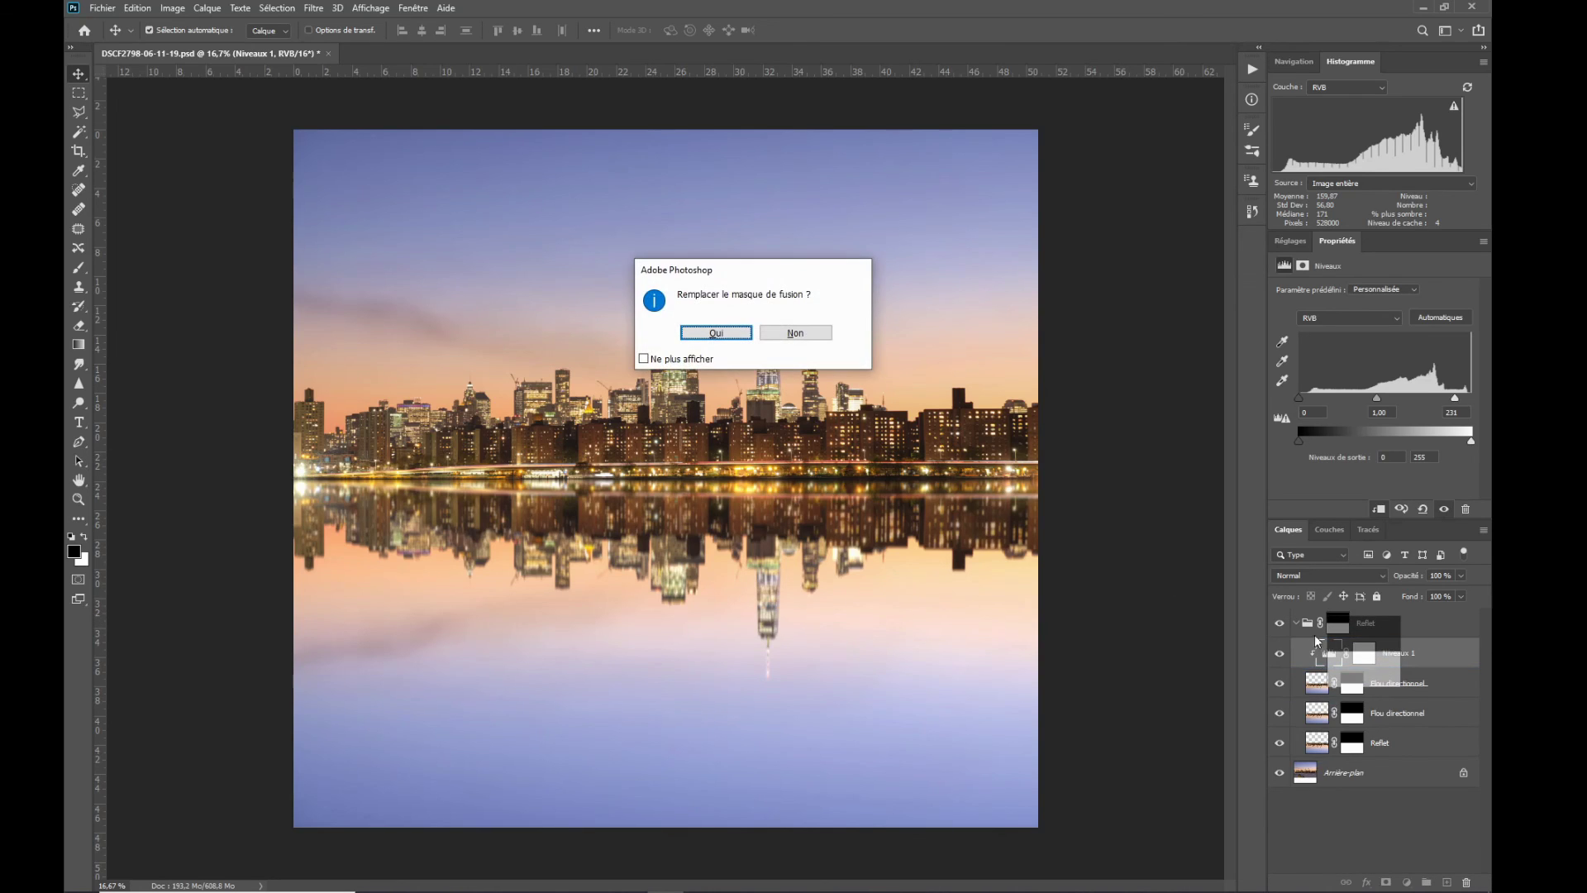
{"action": "left_click", "coordinate": [715, 333]}
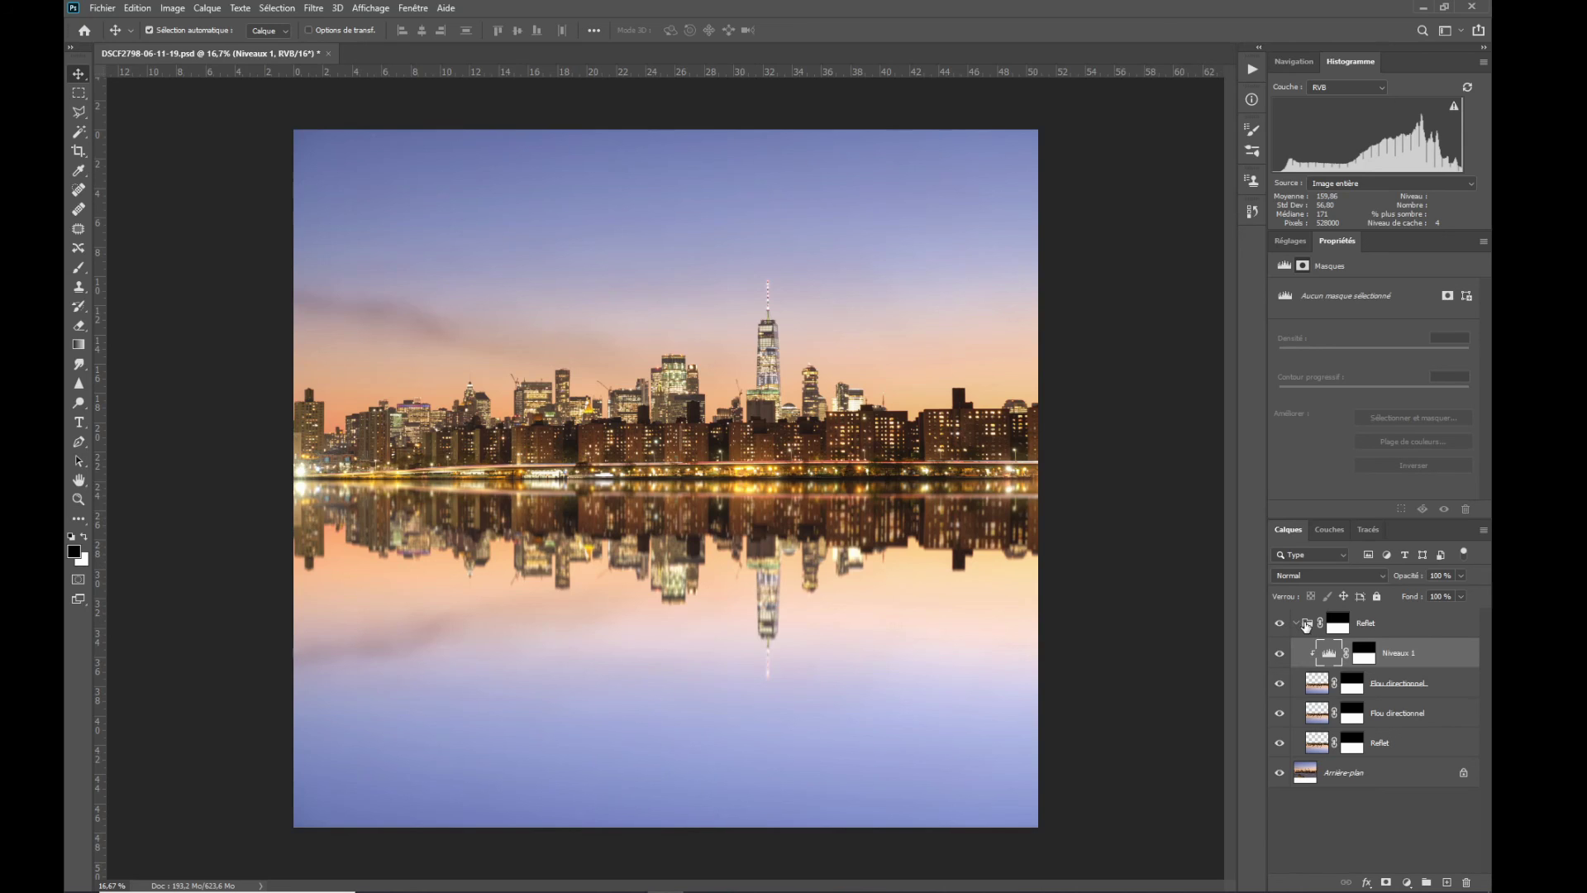
Collapse the Reflet group and stamp all visible layers into a new merged layer above it
{"action": "left_click", "coordinate": [1307, 625]}
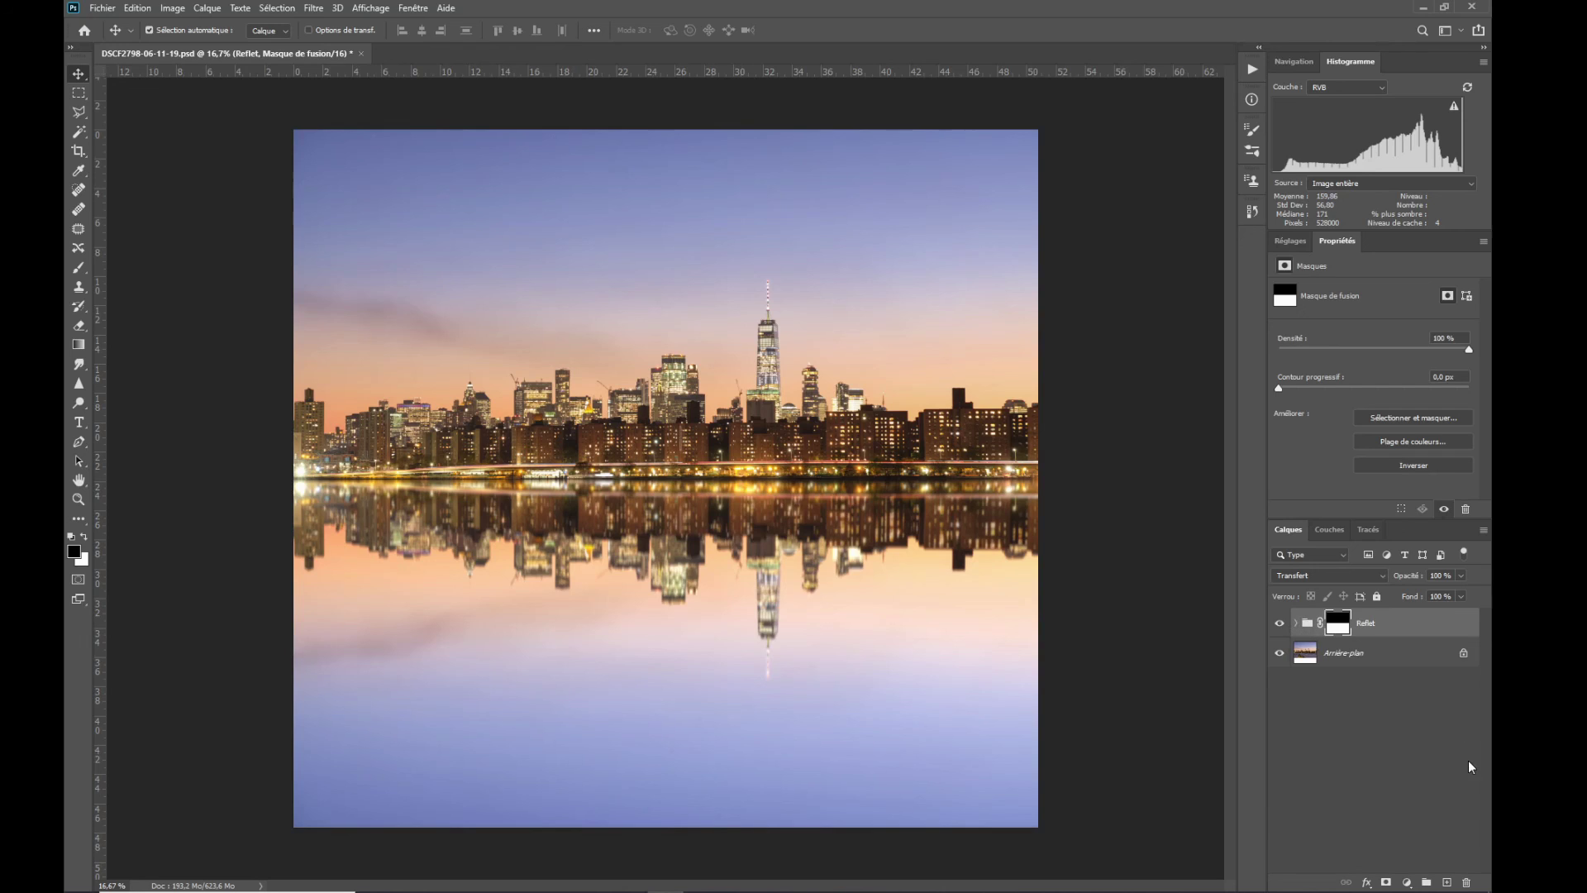
{"action": "key", "text": "ctrl"}
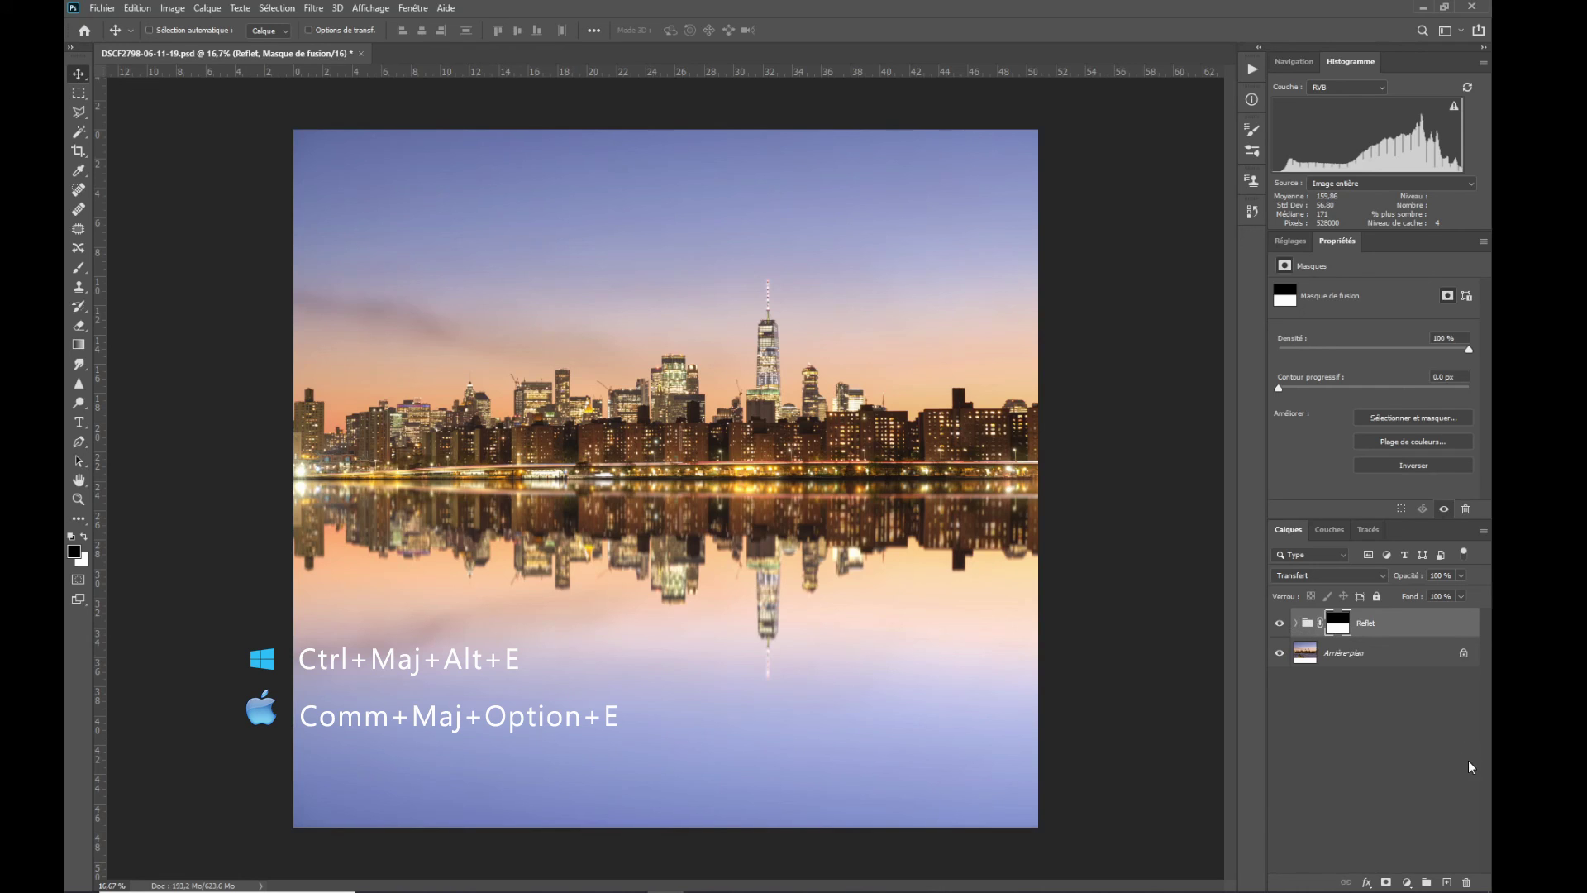
{"action": "key", "text": "ctrl+shift+alt+e"}
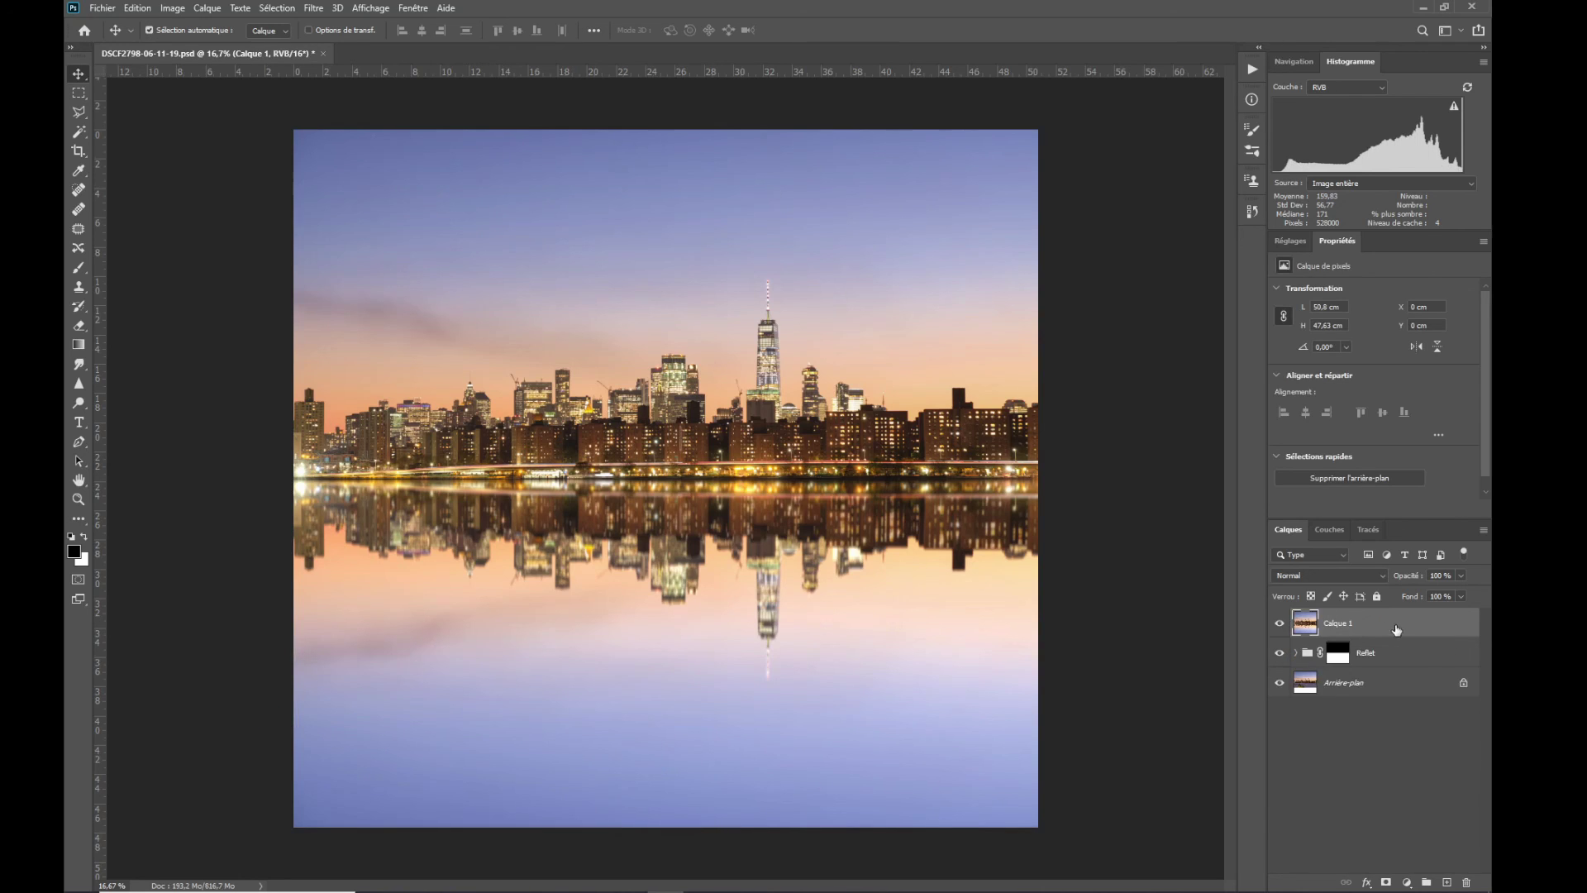